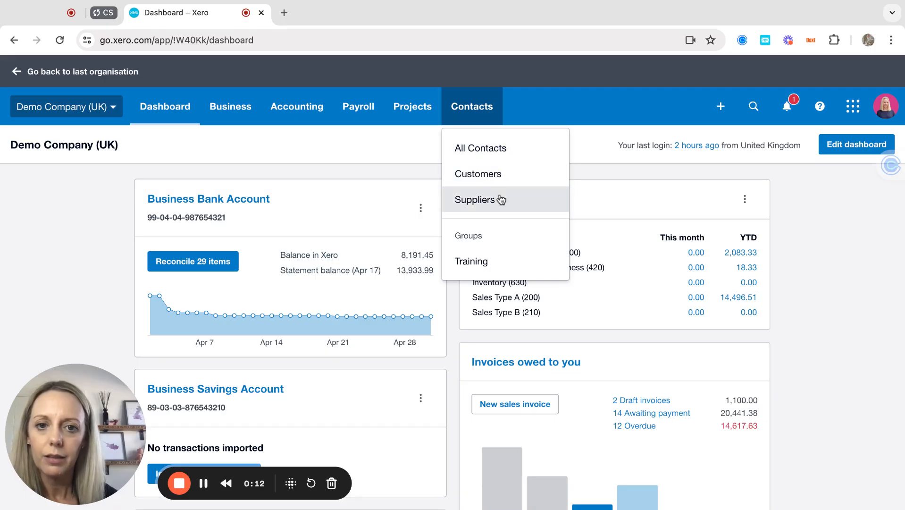
Step: Go from the dashboard to the All contacts list for Demo Company (UK)
{"action": "left_click", "coordinate": [492, 153]}
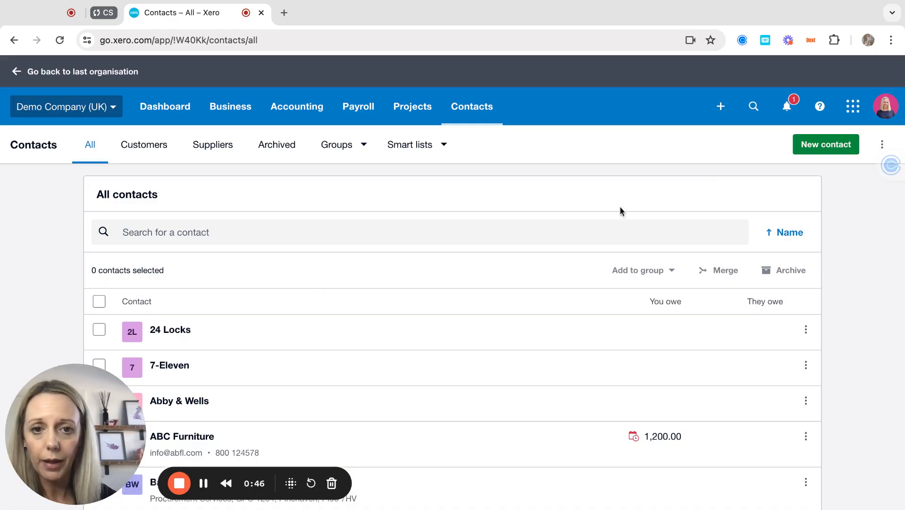
Step: Start a new contact and set its Contact name to Pink Pig Financials Ltd
{"action": "left_click", "coordinate": [820, 149]}
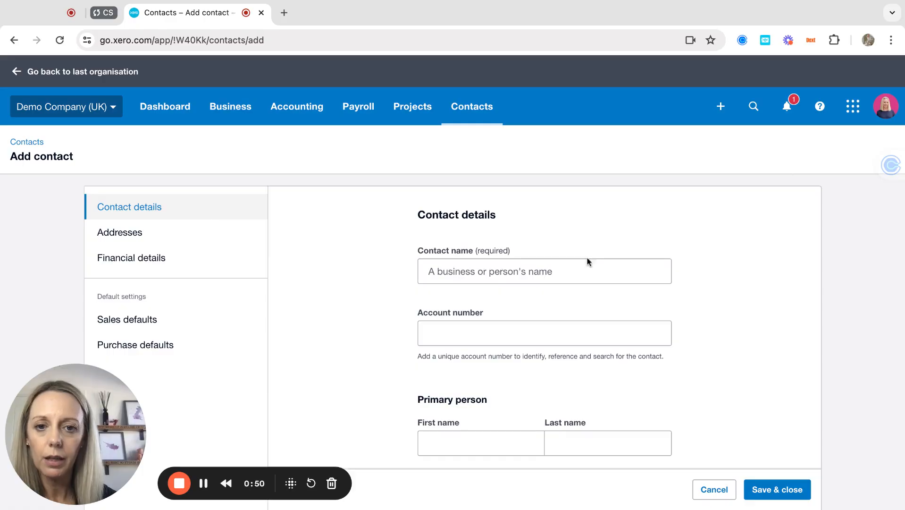
{"action": "left_click", "coordinate": [432, 272]}
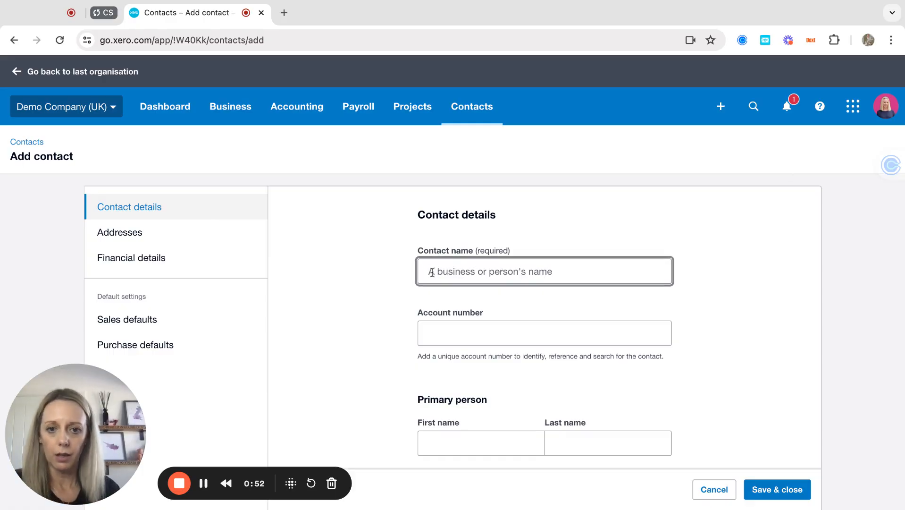
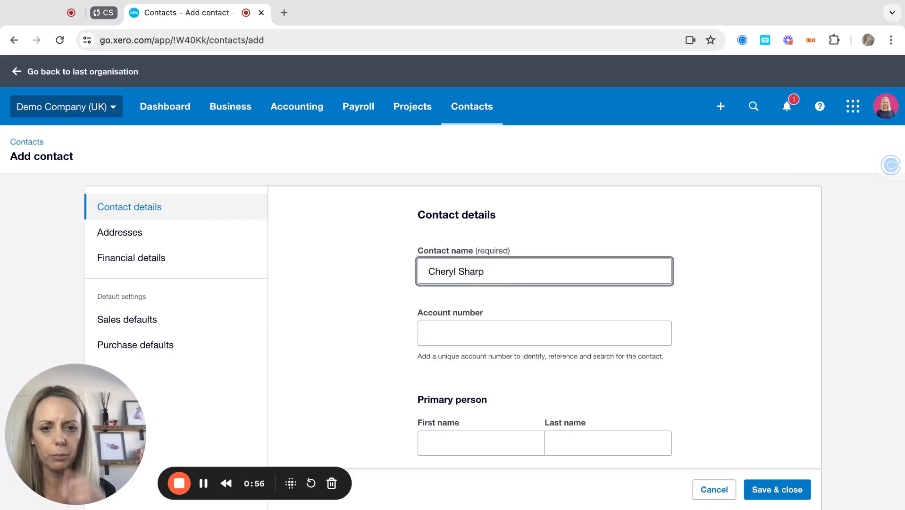
{"action": "left_click", "coordinate": [368, 315]}
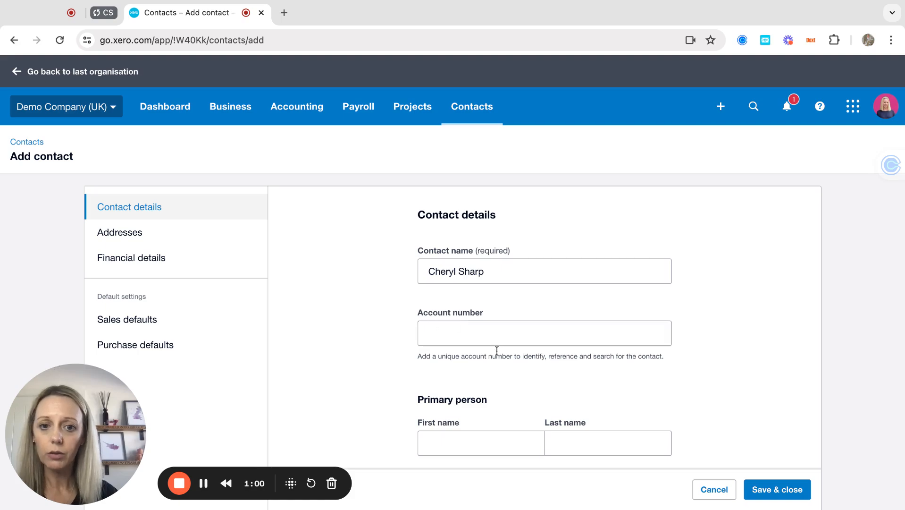
{"action": "scroll", "coordinate": [446, 326], "scroll_direction": "down", "scroll_amount": 3}
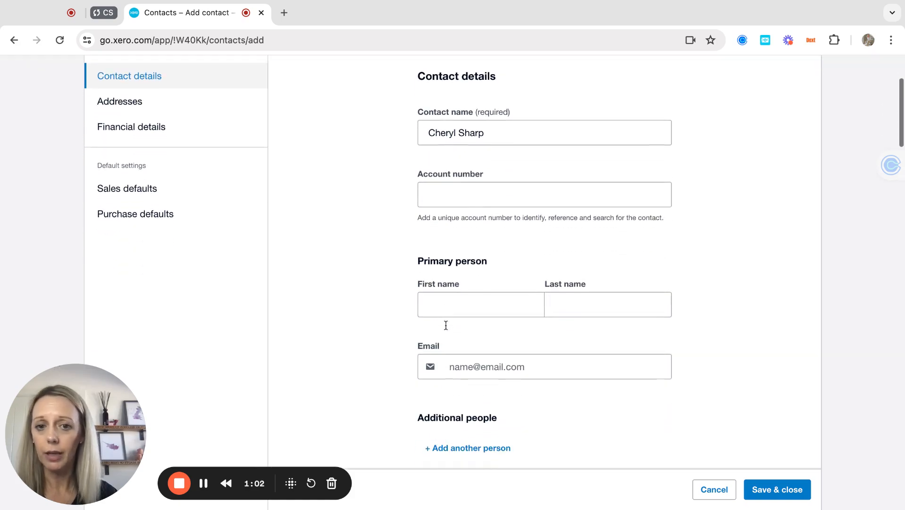
{"action": "triple_click", "coordinate": [498, 131]}
{"action": "type", "text": "Pink "}
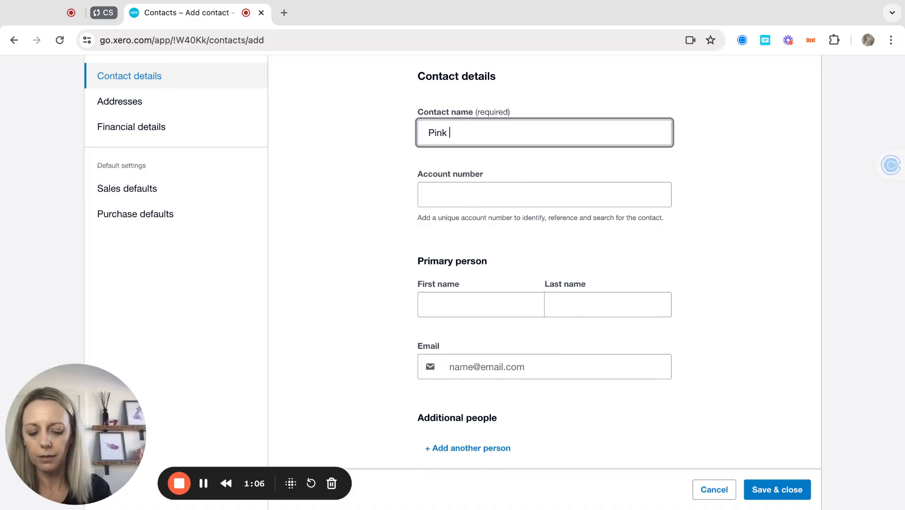
{"action": "type", "text": "Pig Financials Ltd"}
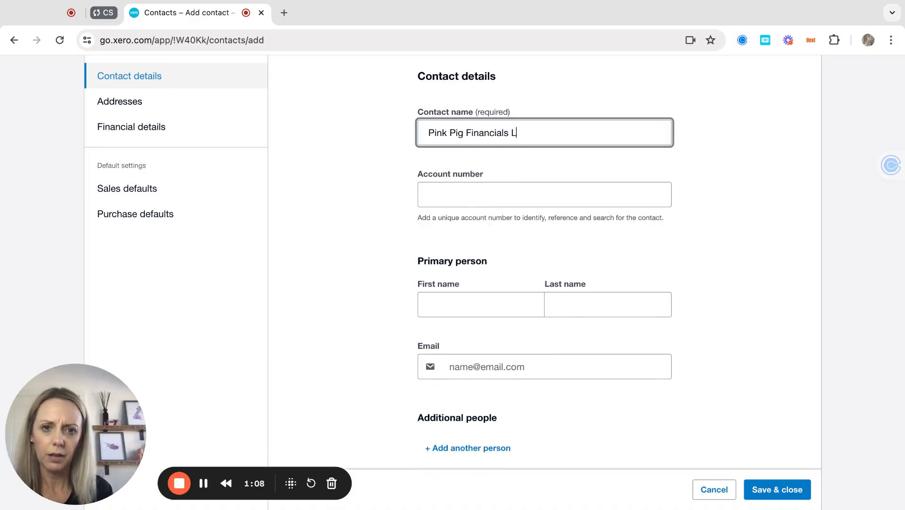
Step: Fill in the primary person's first name, last name and pinkpigfinancials.co.uk e-mail address
{"action": "key", "text": "Tab"}
{"action": "key", "text": "Tab"}
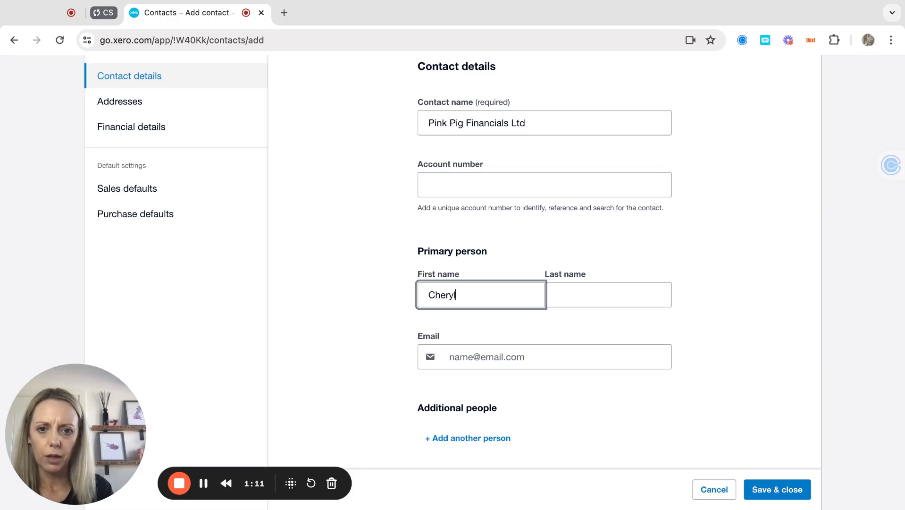
{"action": "key", "text": "Tab"}
{"action": "key", "text": "Tab"}
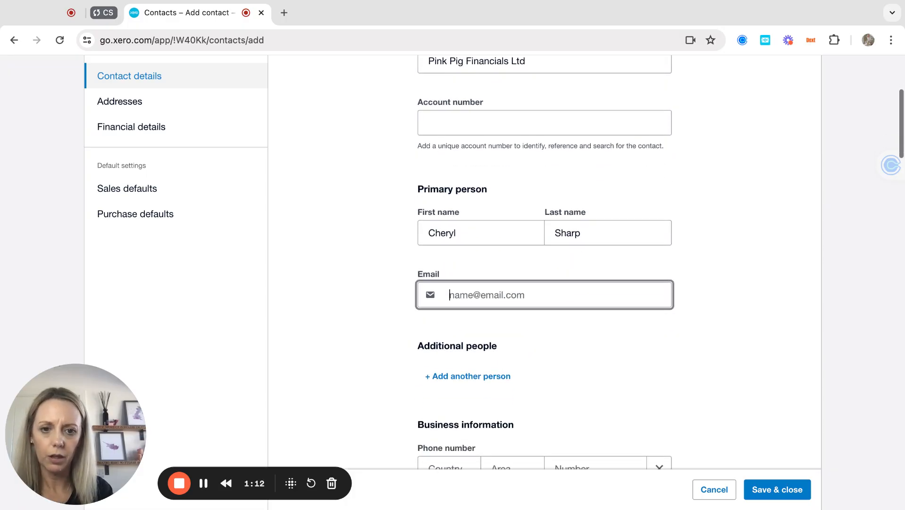
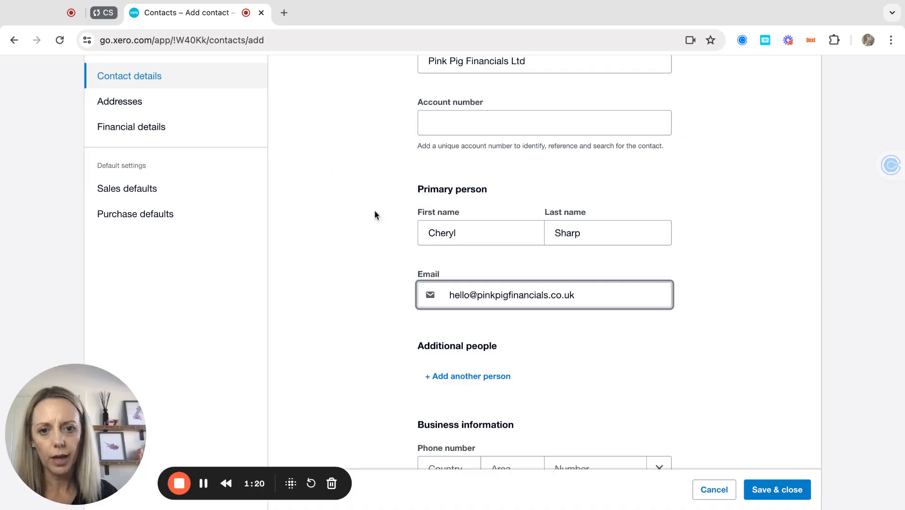
Step: Add another person with first name, last name and pinkpigfinancials.co.uk e-mail, included in emails
{"action": "left_click", "coordinate": [458, 377]}
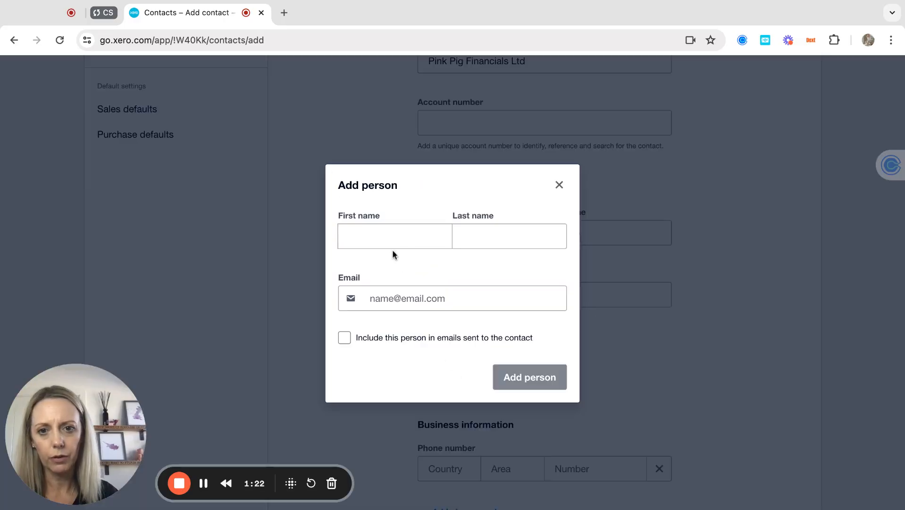
{"action": "left_click", "coordinate": [380, 234]}
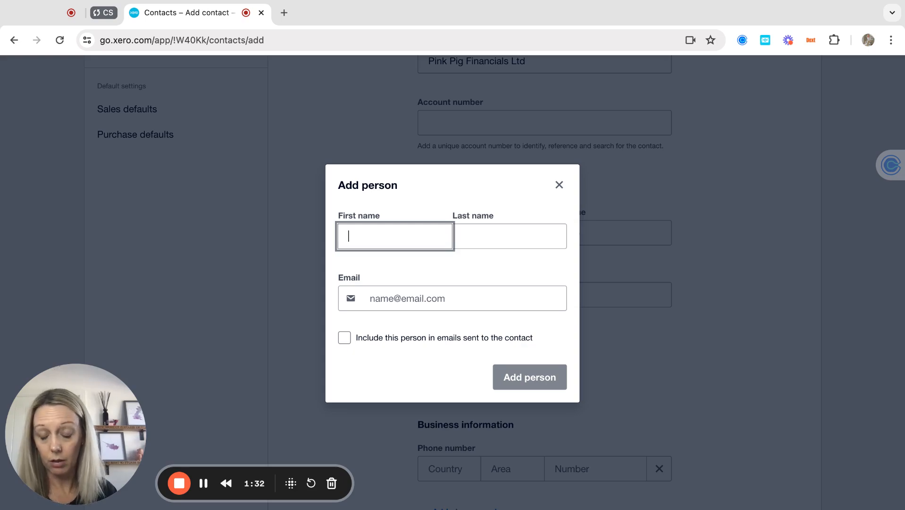
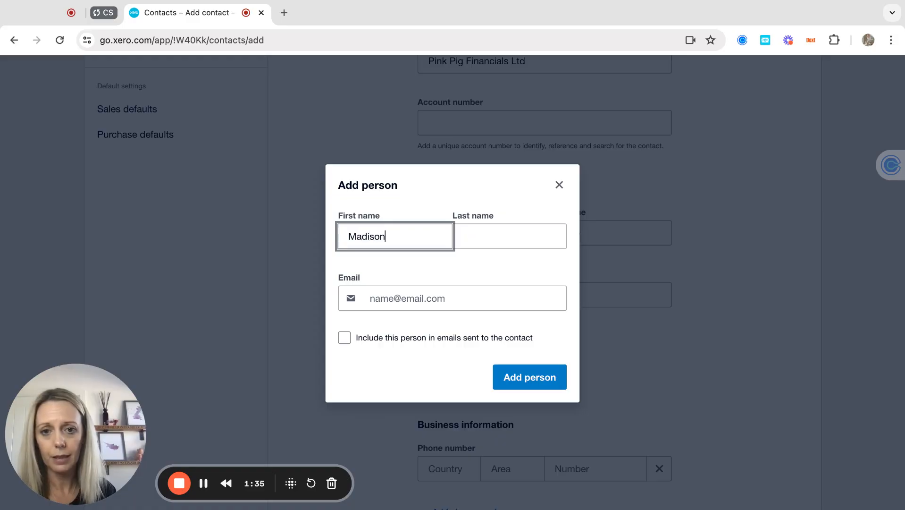
{"action": "key", "text": "Tab"}
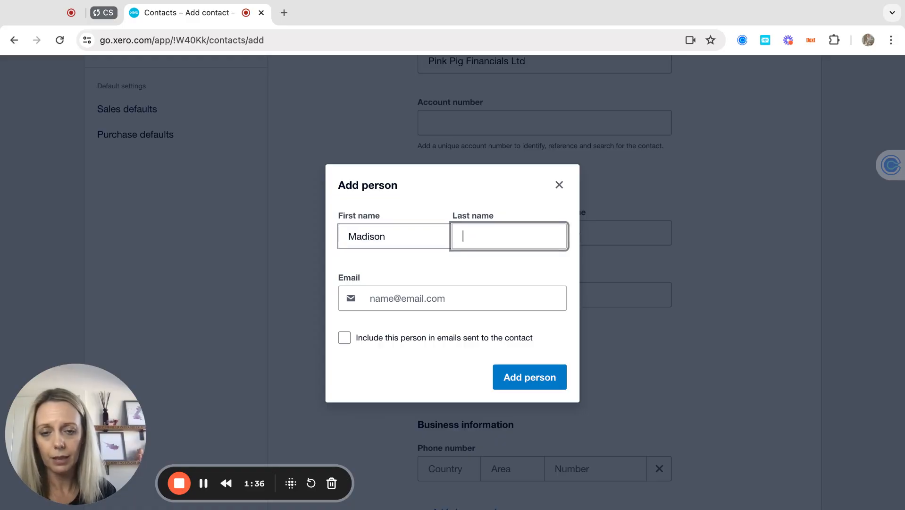
{"action": "key", "text": "Tab"}
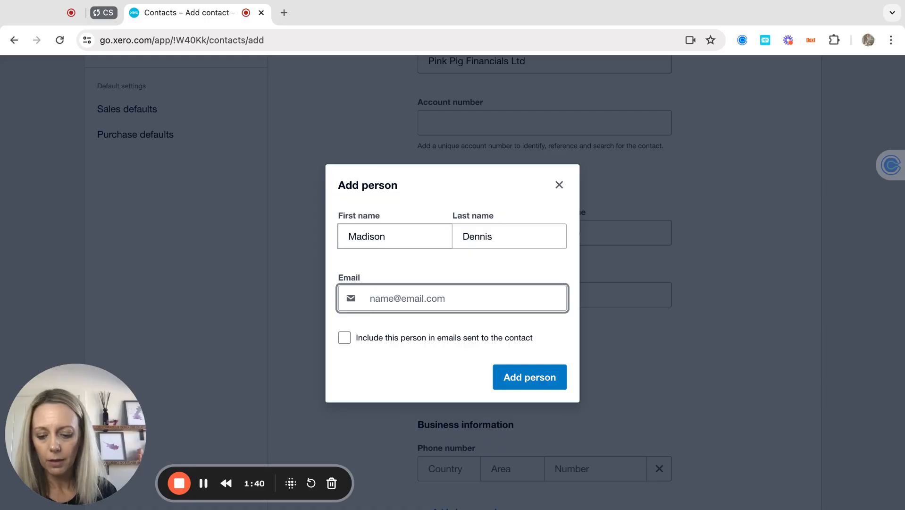
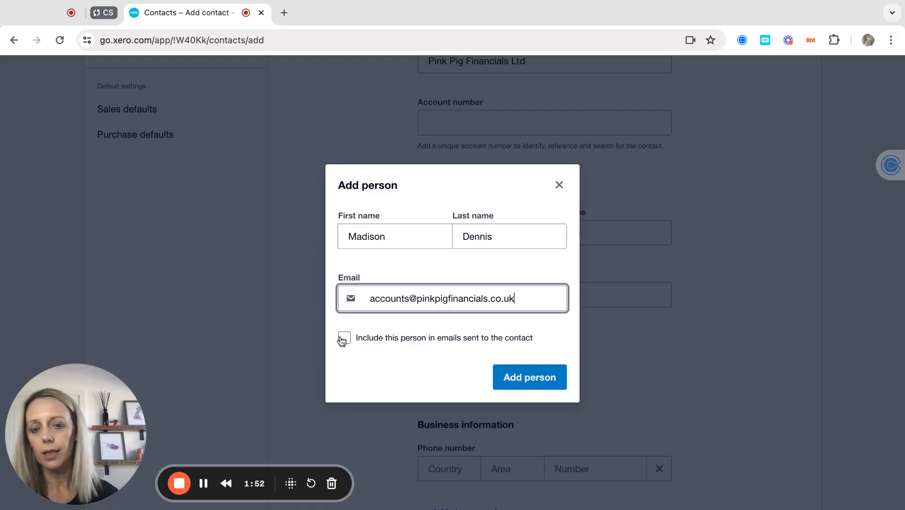
{"action": "left_click", "coordinate": [343, 338]}
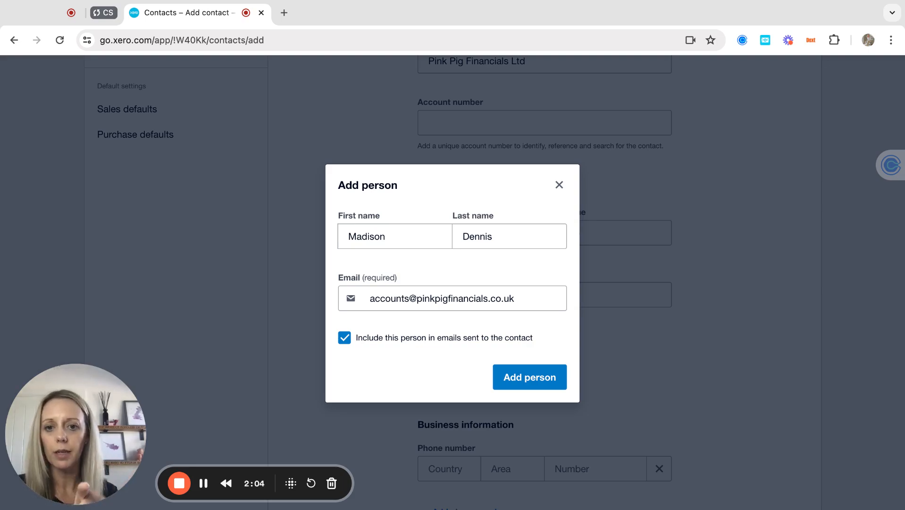
{"action": "left_click", "coordinate": [524, 377]}
Step: Scroll the new contact form past Notes and Addresses to Financial details
{"action": "scroll", "coordinate": [530, 380], "scroll_direction": "down", "scroll_amount": 3}
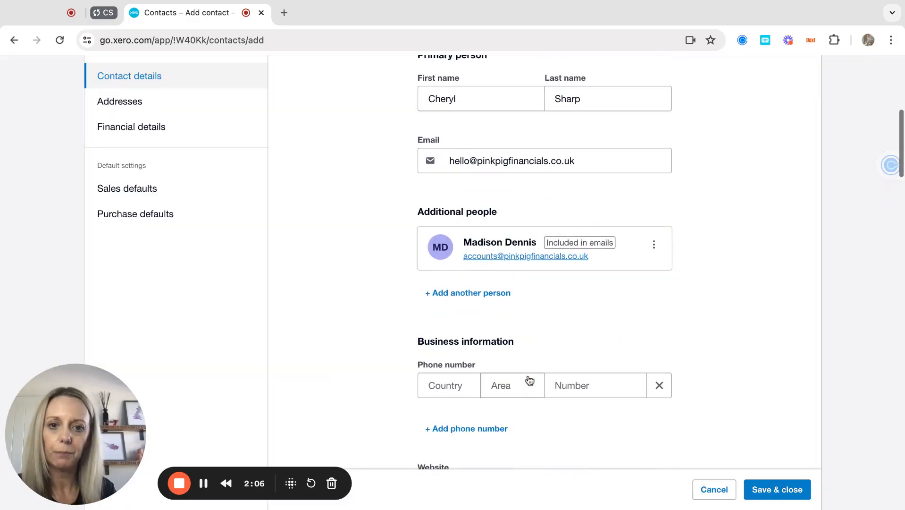
{"action": "scroll", "coordinate": [466, 344], "scroll_direction": "down", "scroll_amount": 4}
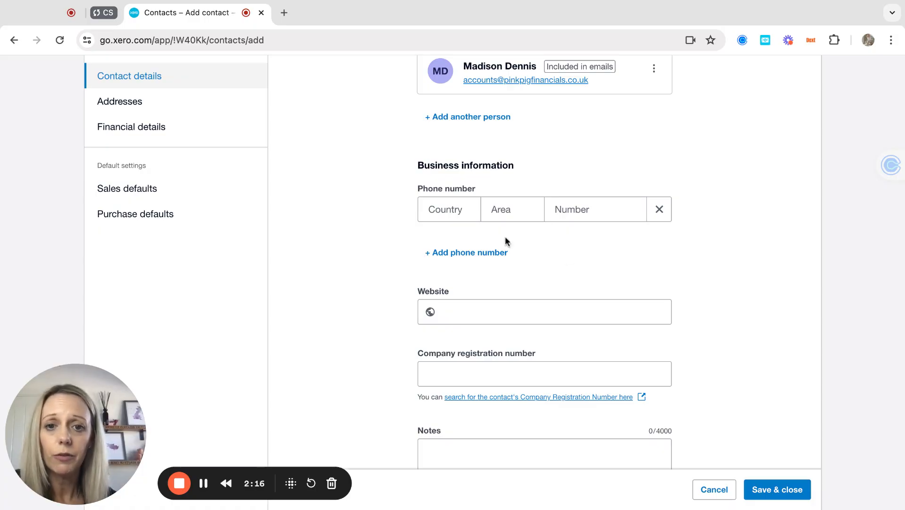
{"action": "scroll", "coordinate": [588, 270], "scroll_direction": "down", "scroll_amount": 3}
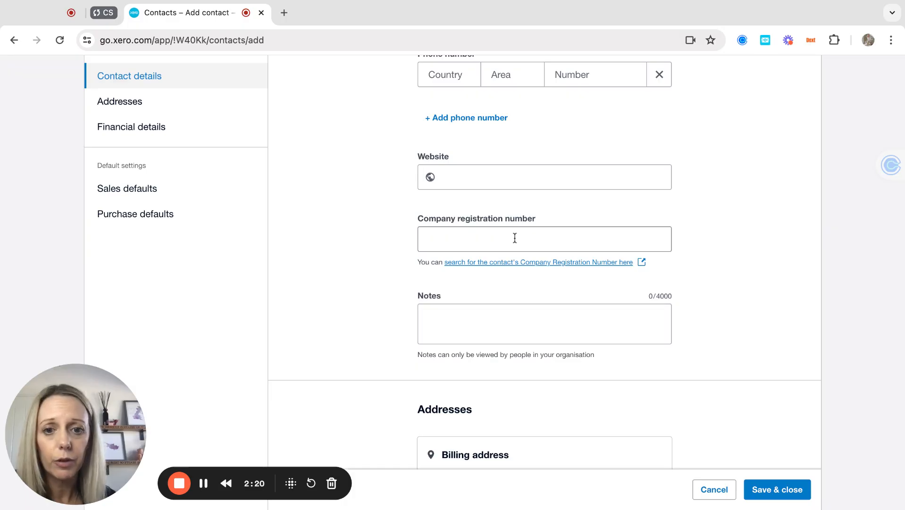
{"action": "scroll", "coordinate": [514, 237], "scroll_direction": "down", "scroll_amount": 6}
{"action": "scroll", "coordinate": [504, 79], "scroll_direction": "up", "scroll_amount": 1}
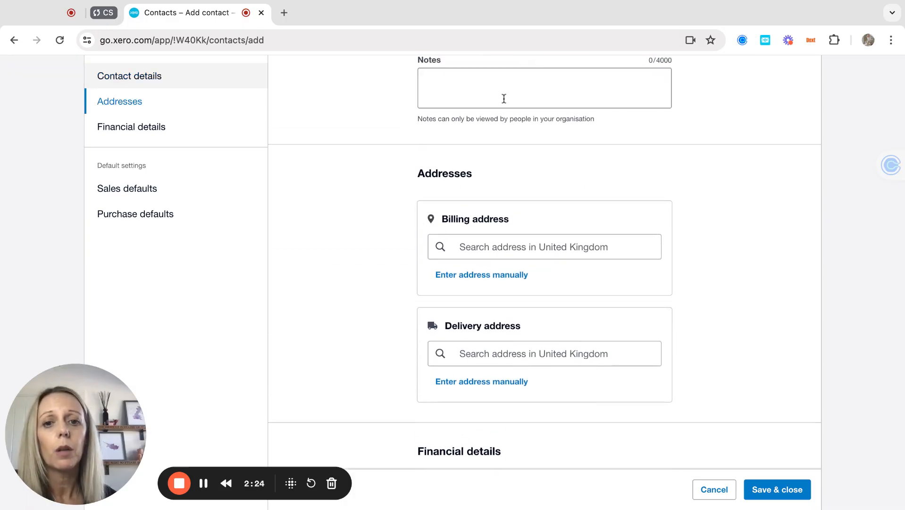
{"action": "scroll", "coordinate": [500, 244], "scroll_direction": "down", "scroll_amount": 2}
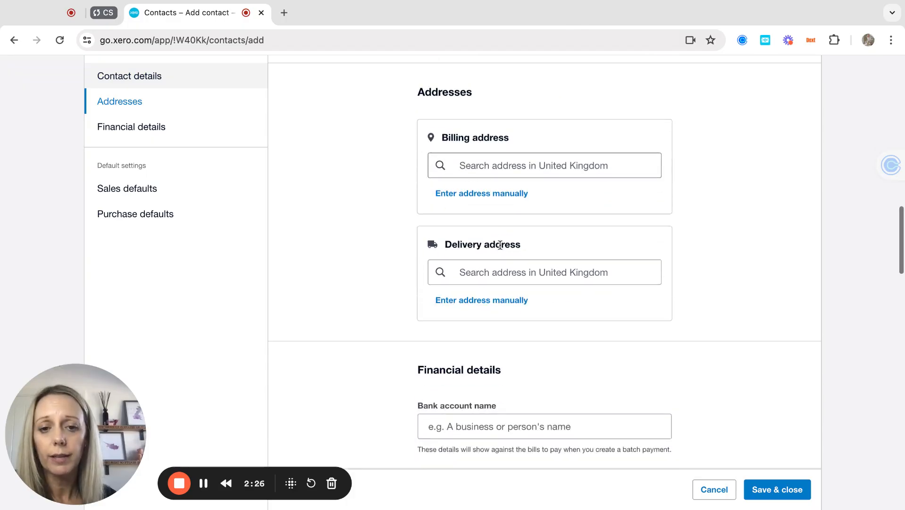
{"action": "scroll", "coordinate": [500, 244], "scroll_direction": "down", "scroll_amount": 6}
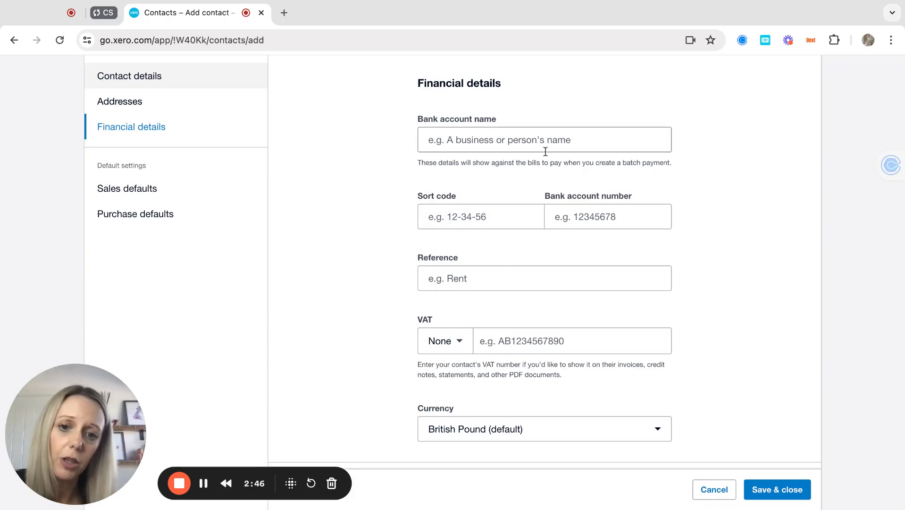
Step: Browse the VAT country list and leave the VAT country at None
{"action": "left_click", "coordinate": [461, 344]}
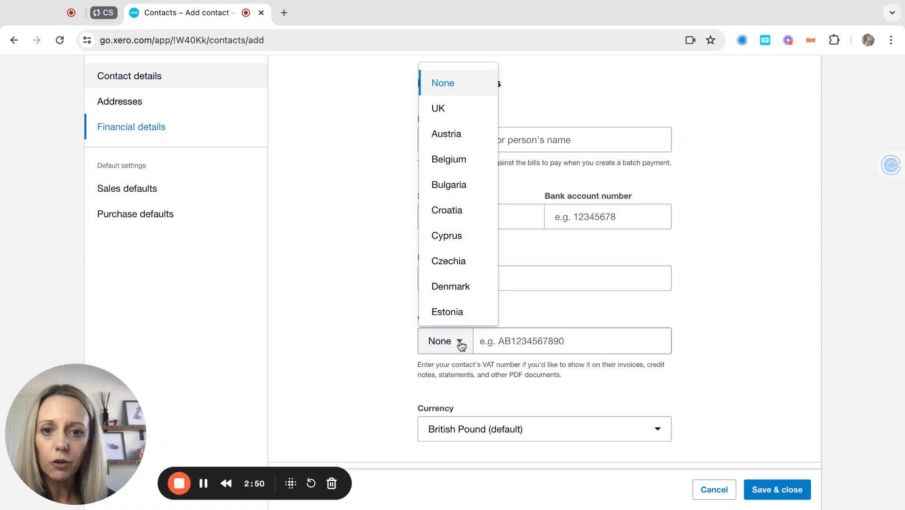
{"action": "scroll", "coordinate": [461, 158], "scroll_direction": "down", "scroll_amount": 1}
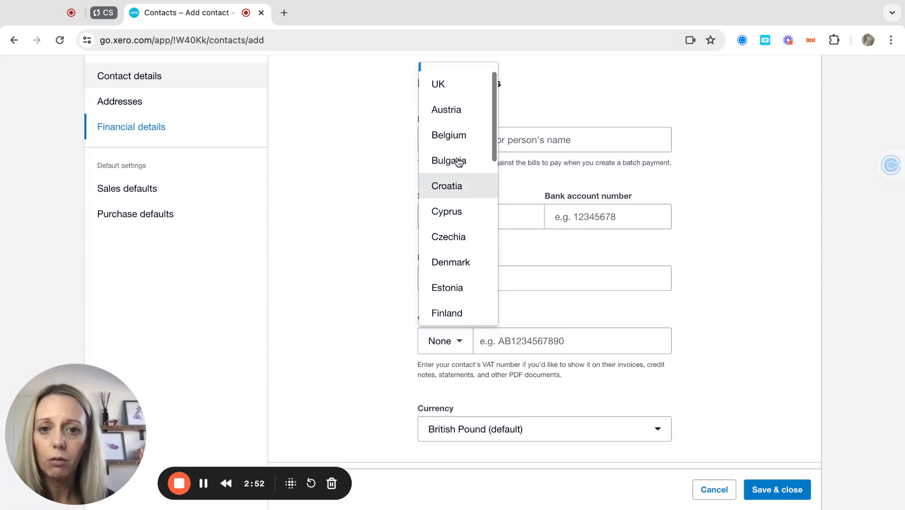
{"action": "scroll", "coordinate": [457, 237], "scroll_direction": "down", "scroll_amount": 3}
{"action": "scroll", "coordinate": [456, 239], "scroll_direction": "down", "scroll_amount": 6}
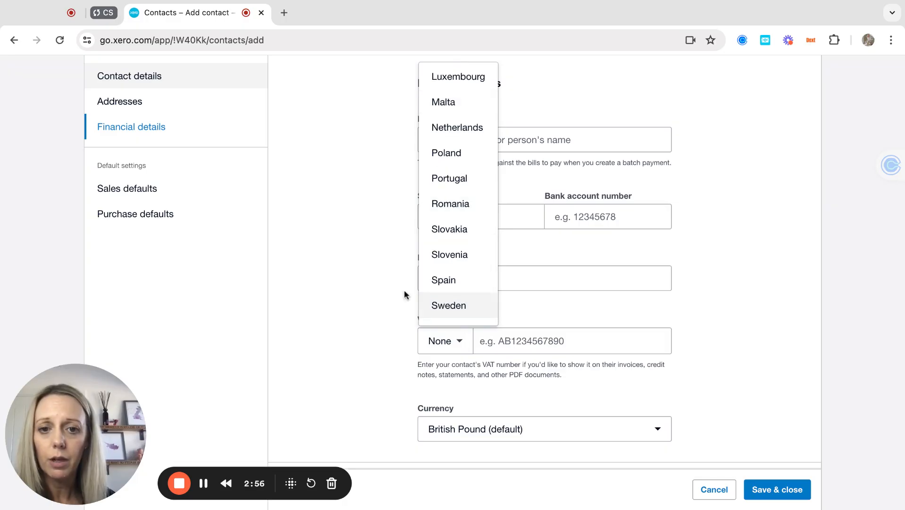
{"action": "left_click", "coordinate": [387, 279]}
Step: Check the currency list, keeping British Pound, then move down to Sales defaults
{"action": "scroll", "coordinate": [387, 280], "scroll_direction": "down", "scroll_amount": 1}
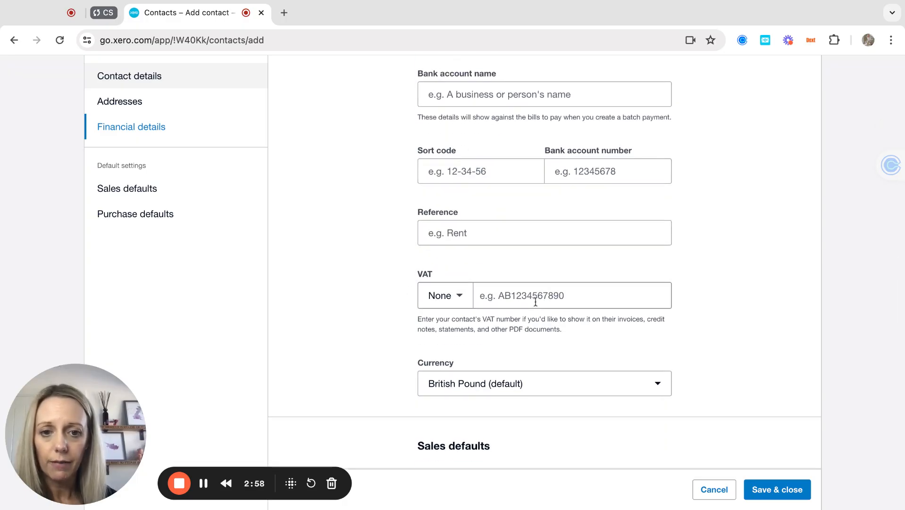
{"action": "scroll", "coordinate": [527, 356], "scroll_direction": "down", "scroll_amount": 5}
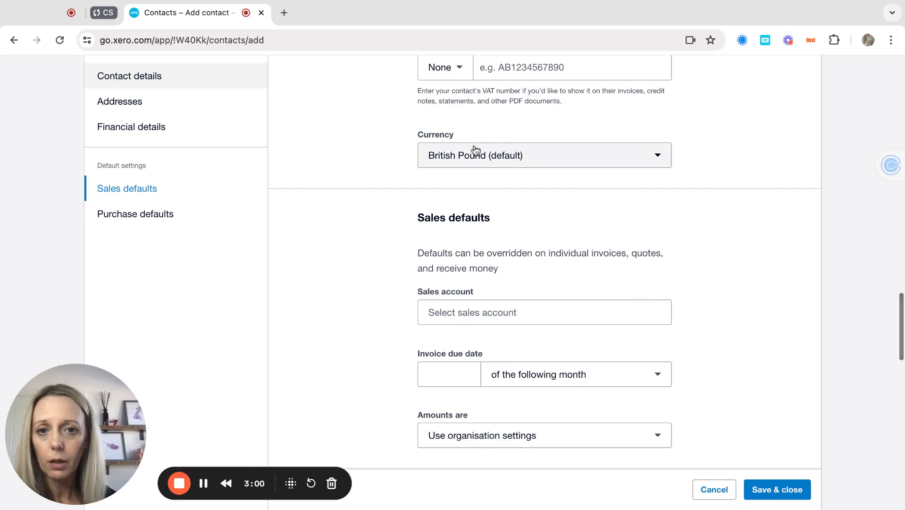
{"action": "left_click", "coordinate": [578, 165]}
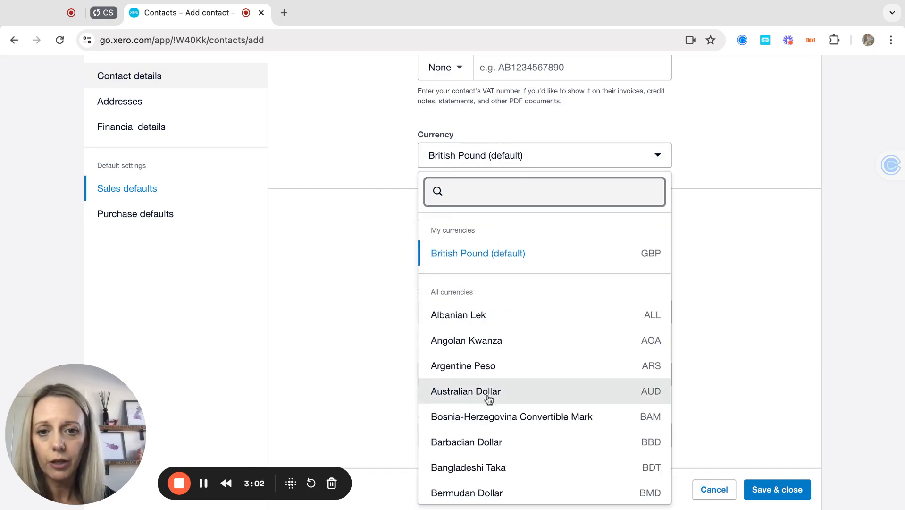
{"action": "left_click", "coordinate": [564, 132]}
{"action": "scroll", "coordinate": [511, 296], "scroll_direction": "down", "scroll_amount": 3}
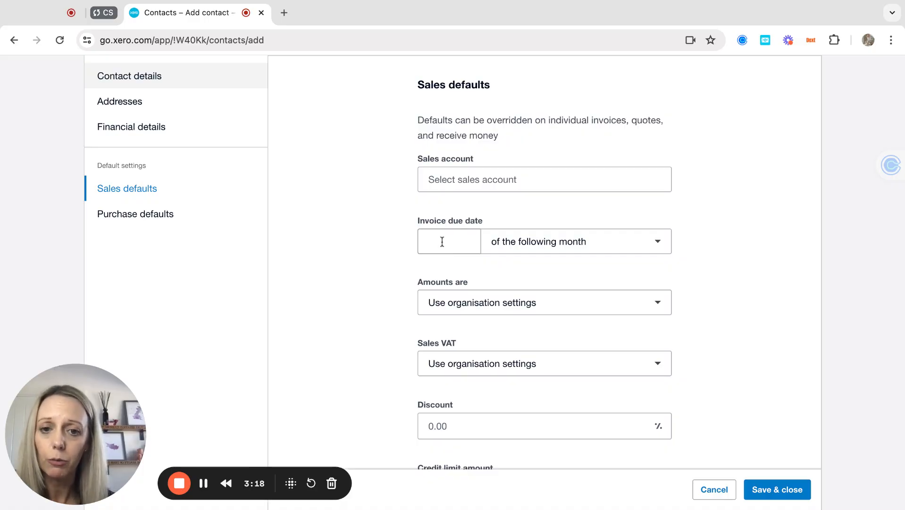
Step: Make invoices due 14 day(s) after the invoice date, leaving the sales account blank
{"action": "left_click", "coordinate": [506, 179]}
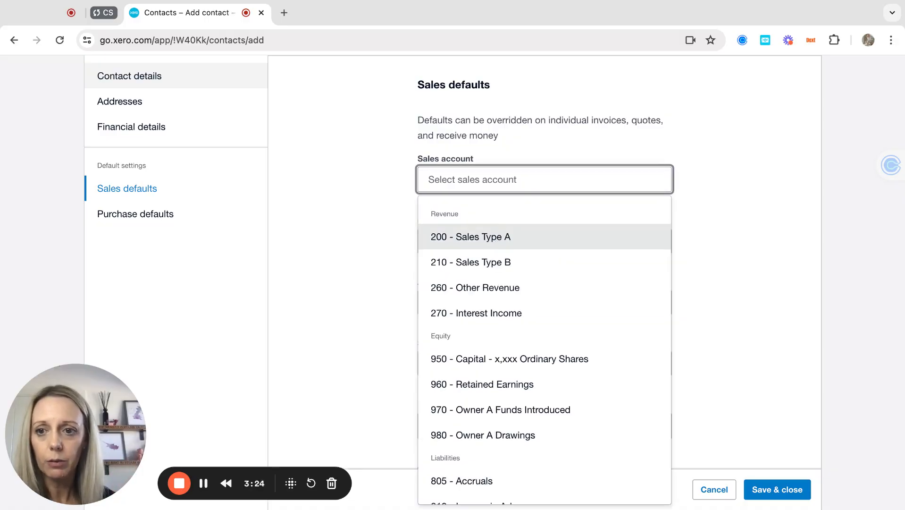
{"action": "left_click", "coordinate": [396, 220]}
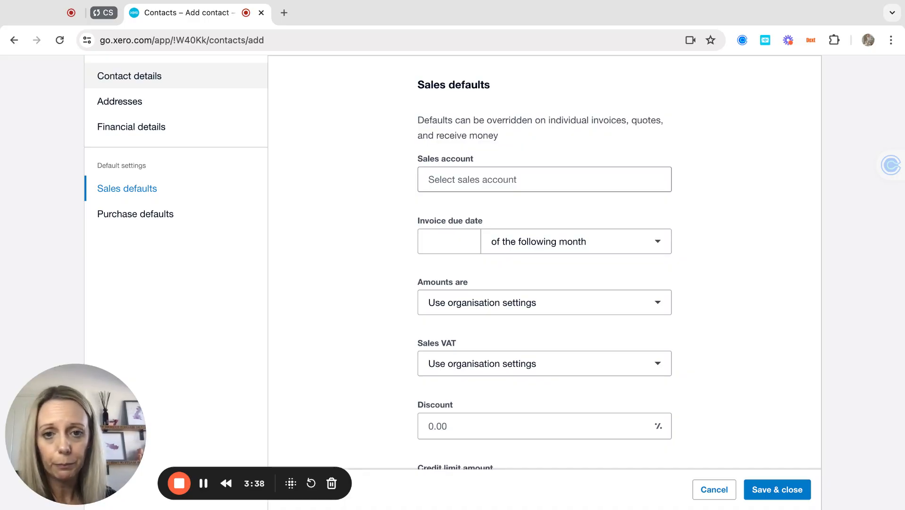
{"action": "left_click", "coordinate": [461, 238]}
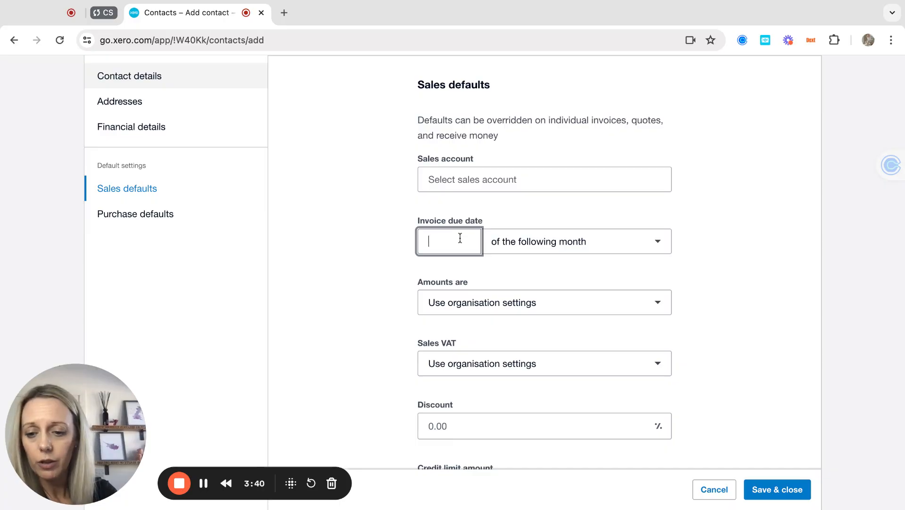
{"action": "type", "text": "14"}
{"action": "left_click", "coordinate": [654, 241]}
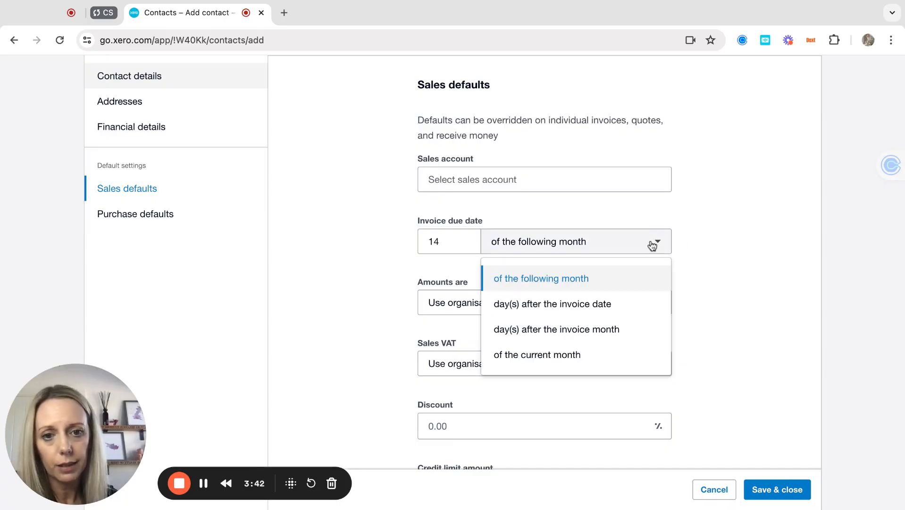
{"action": "left_click", "coordinate": [556, 305]}
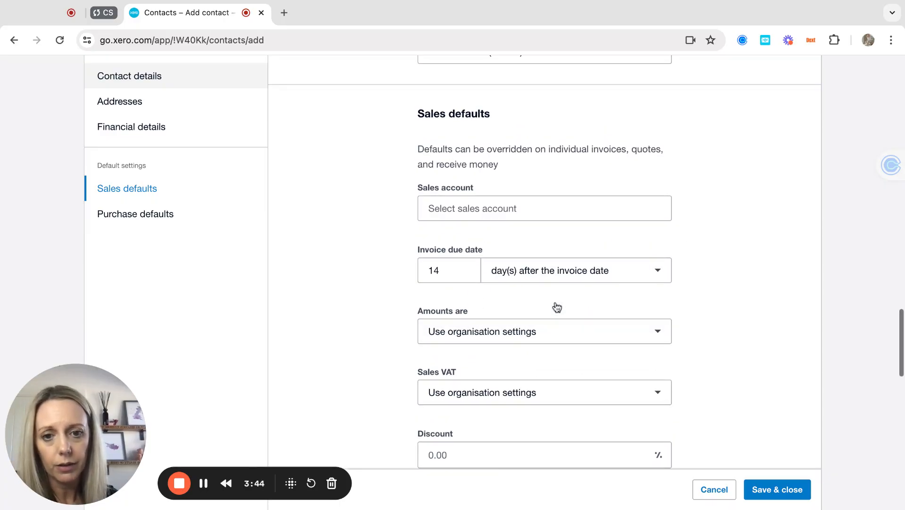
Step: Keep amounts at organisation settings and leave the sales VAT rate unchanged
{"action": "left_click", "coordinate": [535, 337]}
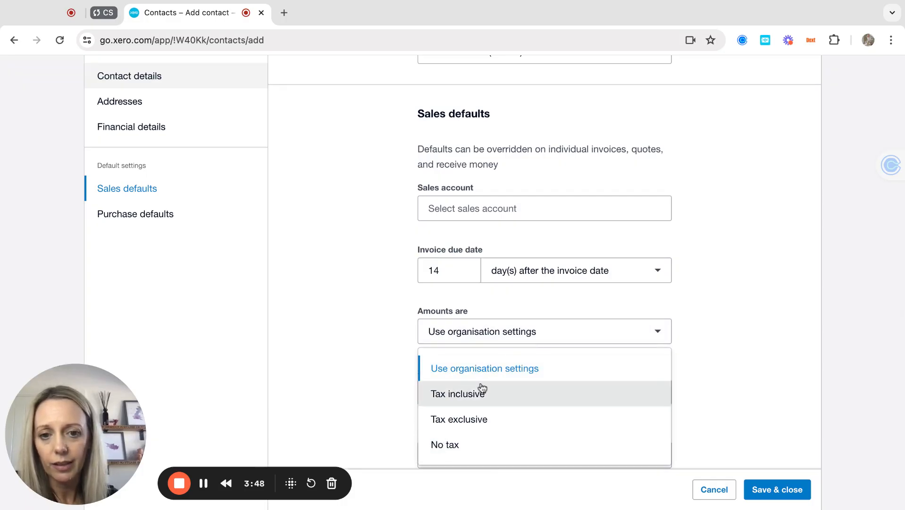
{"action": "left_click", "coordinate": [517, 339]}
{"action": "scroll", "coordinate": [417, 350], "scroll_direction": "down", "scroll_amount": 1}
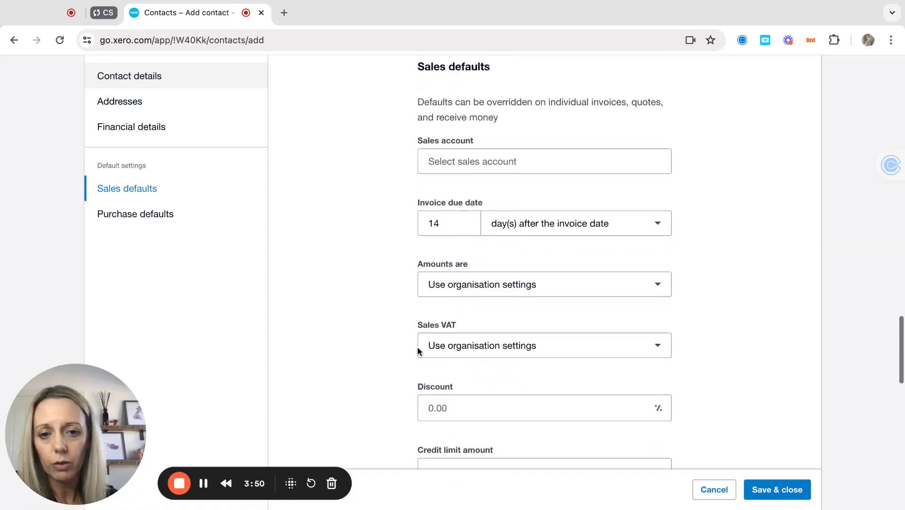
{"action": "scroll", "coordinate": [417, 351], "scroll_direction": "down", "scroll_amount": 2}
{"action": "left_click", "coordinate": [500, 266]}
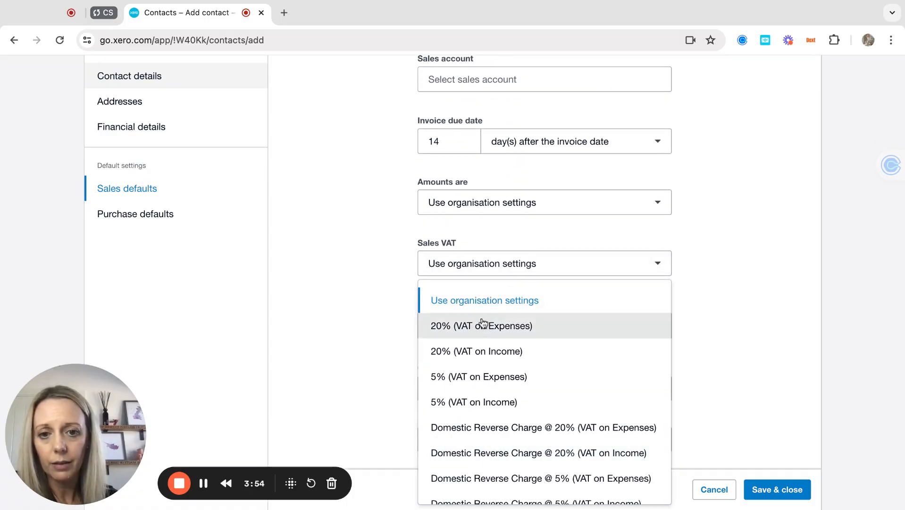
{"action": "left_click", "coordinate": [379, 264]}
{"action": "scroll", "coordinate": [410, 297], "scroll_direction": "down", "scroll_amount": 1}
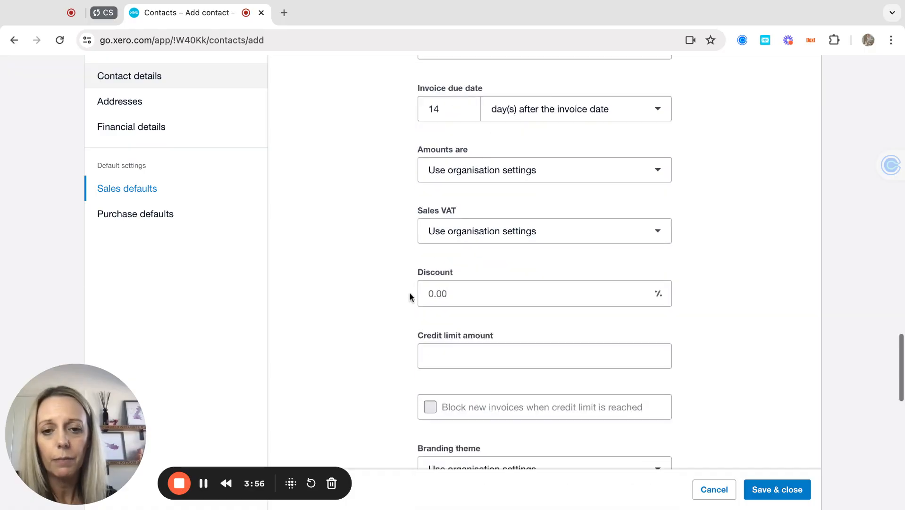
{"action": "scroll", "coordinate": [409, 297], "scroll_direction": "down", "scroll_amount": 2}
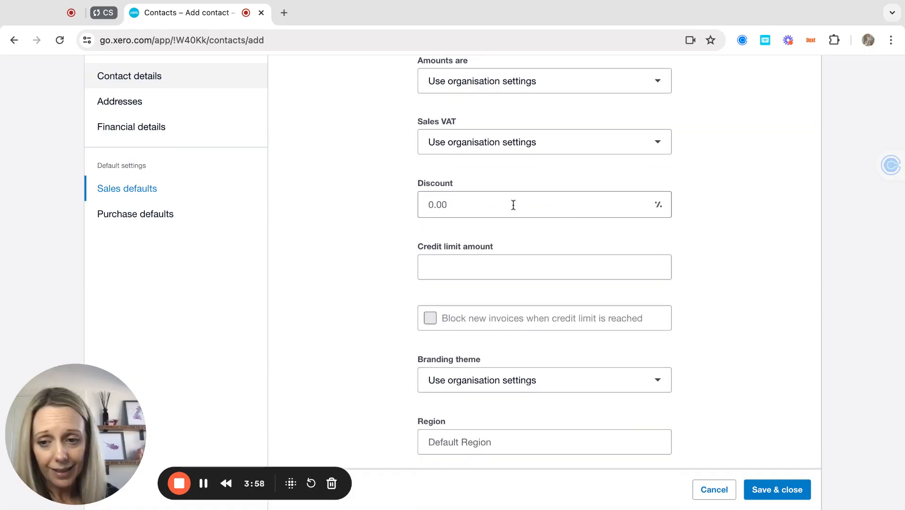
Step: Set a 10000 credit limit, keeping the branding theme at organisation settings
{"action": "left_click", "coordinate": [479, 264]}
{"action": "type", "text": "10000"}
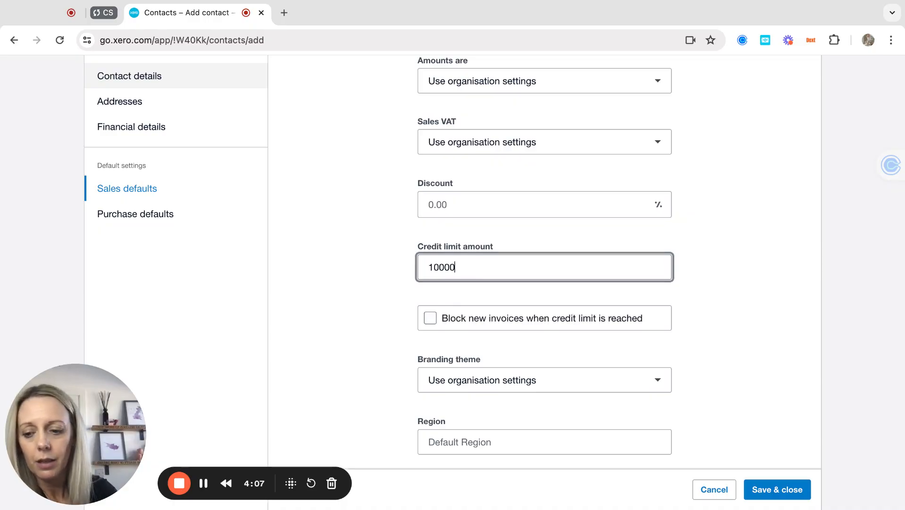
{"action": "key", "text": "Tab"}
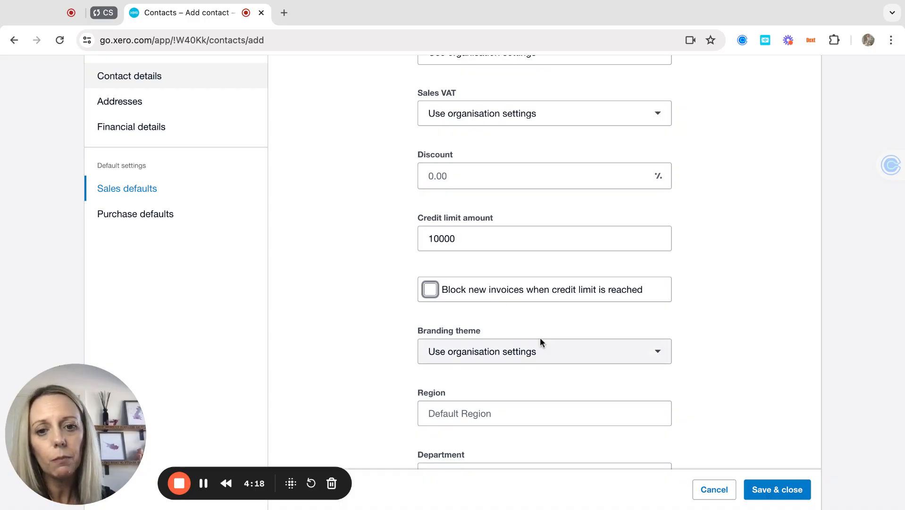
{"action": "scroll", "coordinate": [540, 339], "scroll_direction": "down", "scroll_amount": 4}
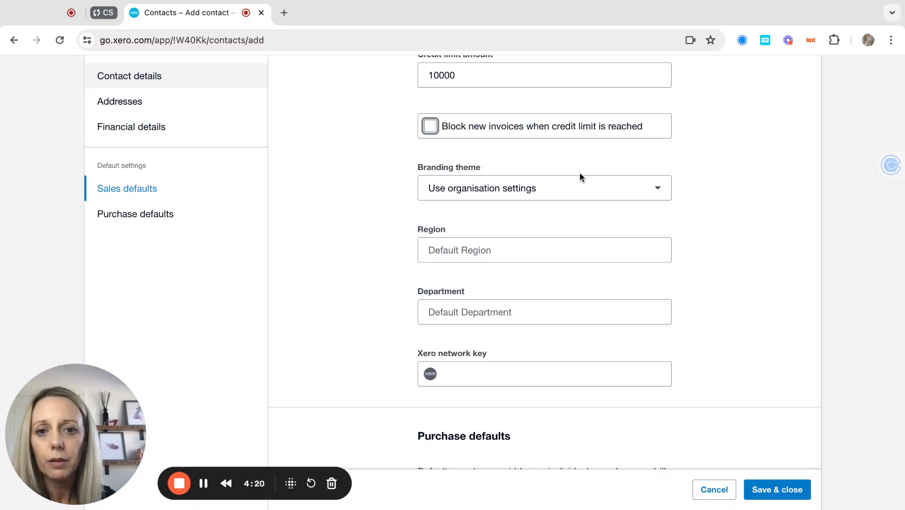
{"action": "left_click", "coordinate": [569, 194]}
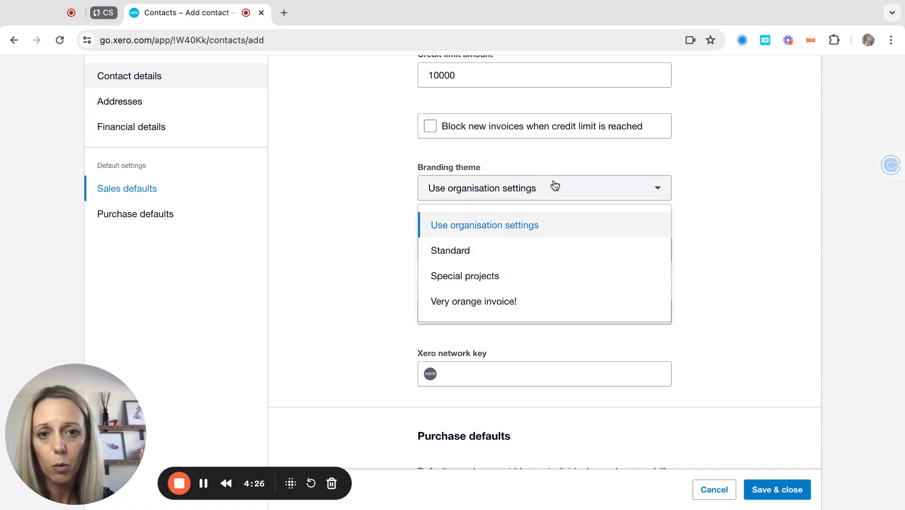
{"action": "left_click", "coordinate": [545, 189]}
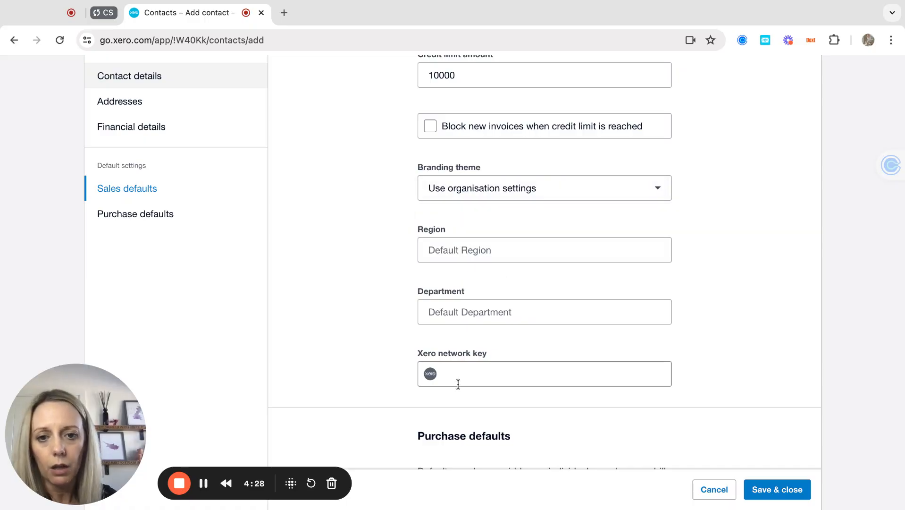
{"action": "scroll", "coordinate": [498, 363], "scroll_direction": "down", "scroll_amount": 6}
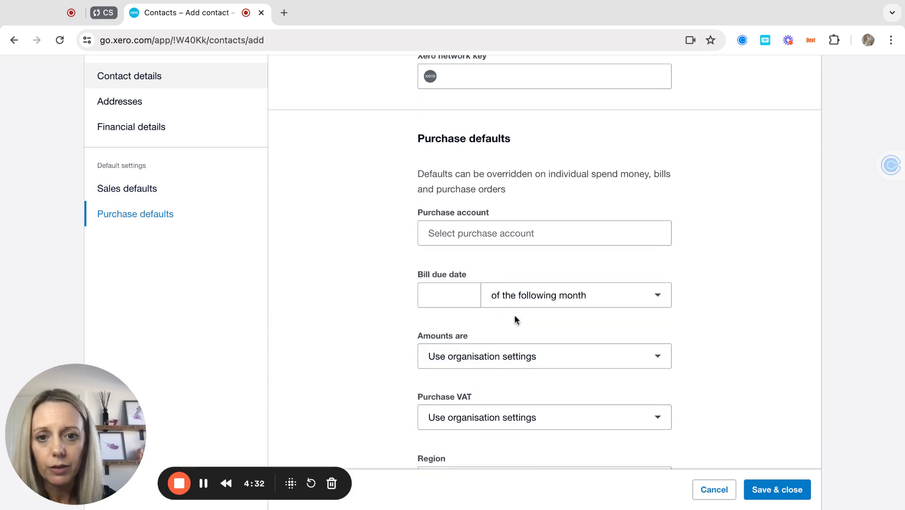
{"action": "scroll", "coordinate": [514, 317], "scroll_direction": "down", "scroll_amount": 3}
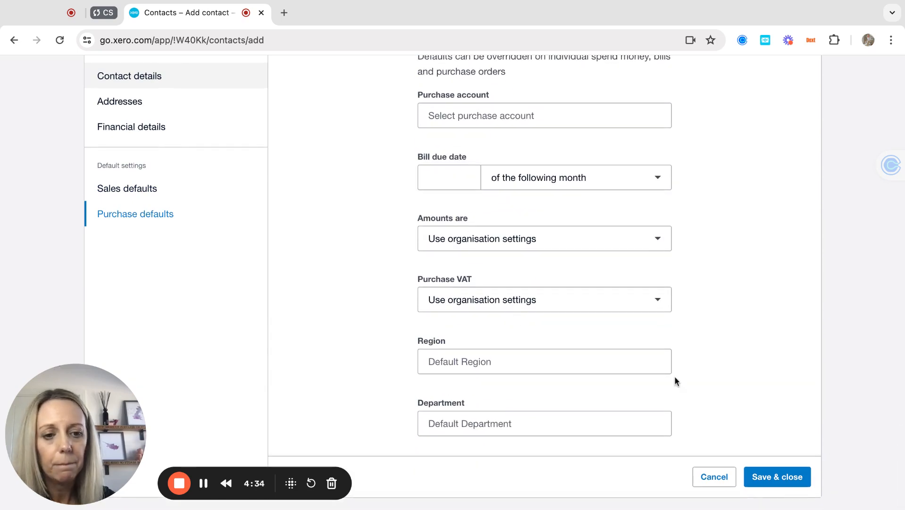
Step: Save Pink Pig Financials Ltd and review its financial details, files and 10,000.00 available credit
{"action": "left_click", "coordinate": [779, 479]}
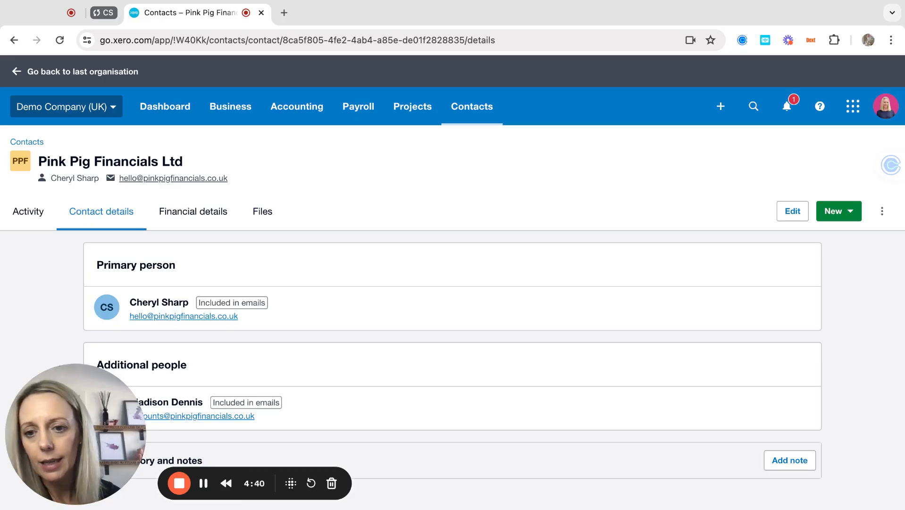
{"action": "left_click", "coordinate": [192, 217]}
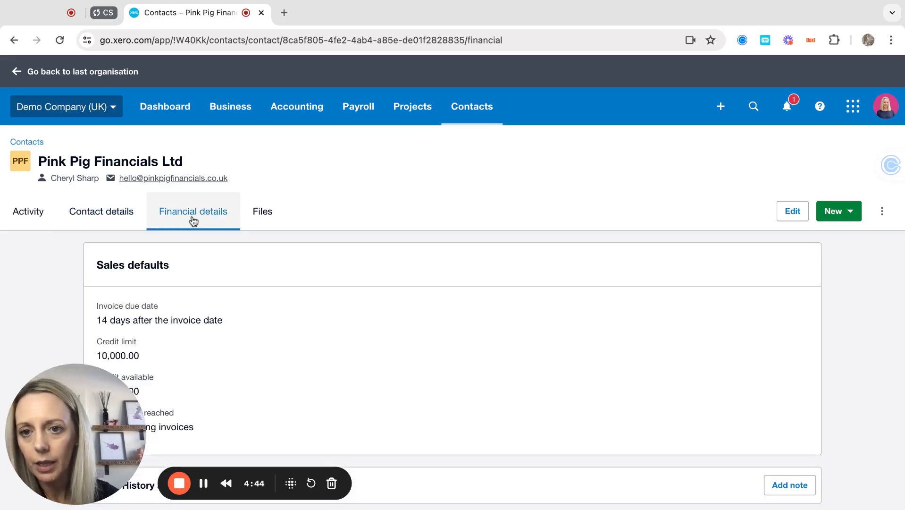
{"action": "left_click", "coordinate": [267, 213]}
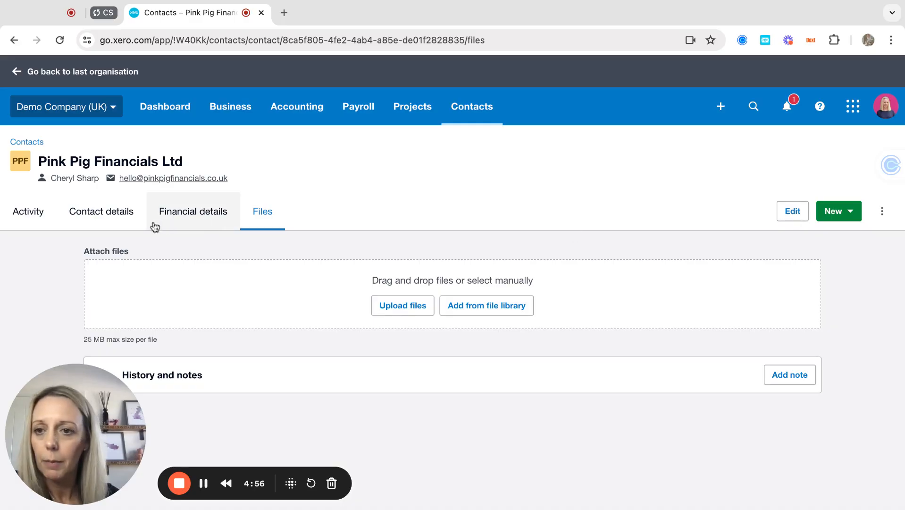
{"action": "left_click", "coordinate": [31, 213]}
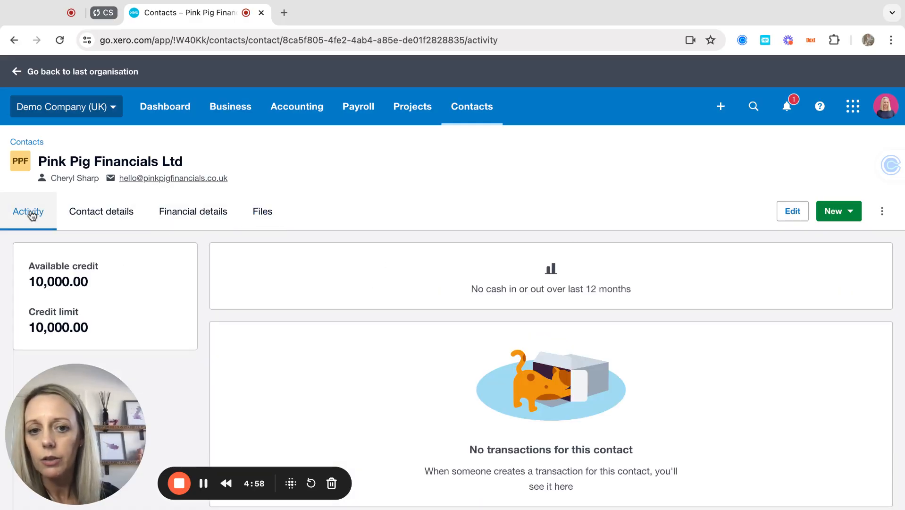
{"action": "scroll", "coordinate": [325, 391], "scroll_direction": "down", "scroll_amount": 2}
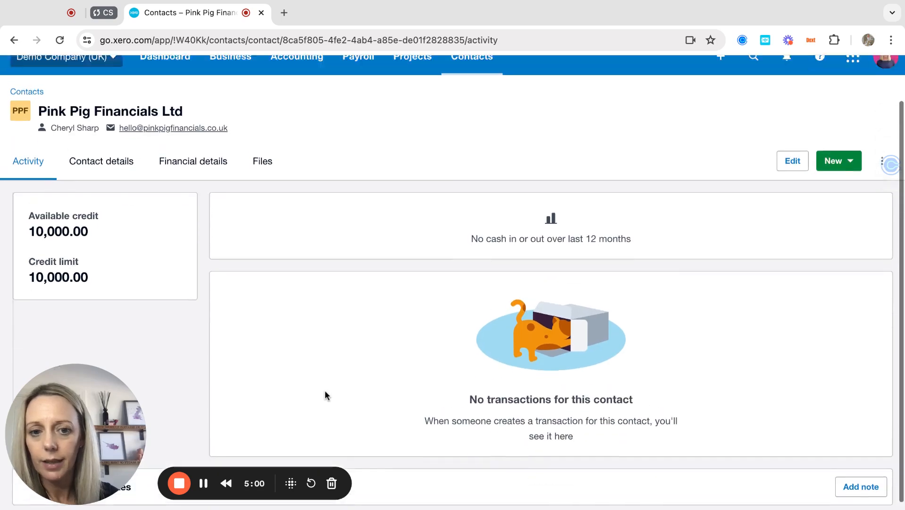
{"action": "scroll", "coordinate": [325, 391], "scroll_direction": "up", "scroll_amount": 2}
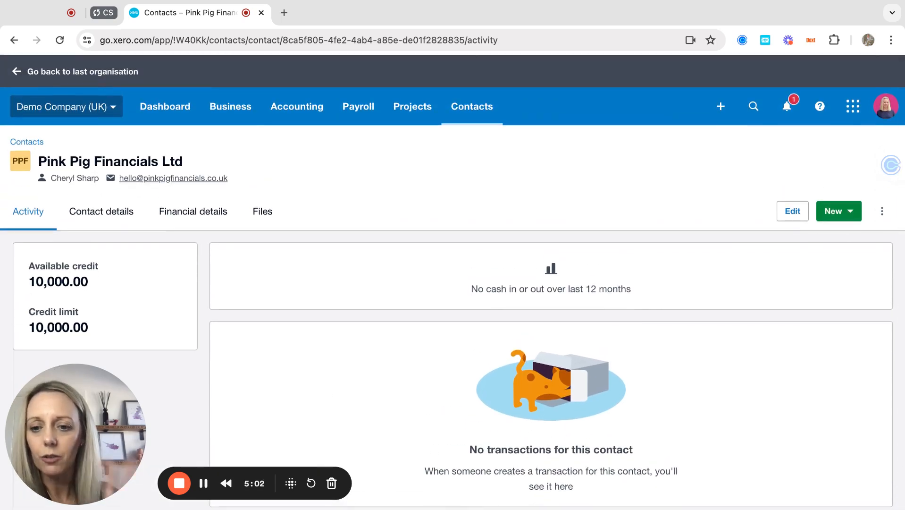
{"action": "left_click", "coordinate": [33, 147]}
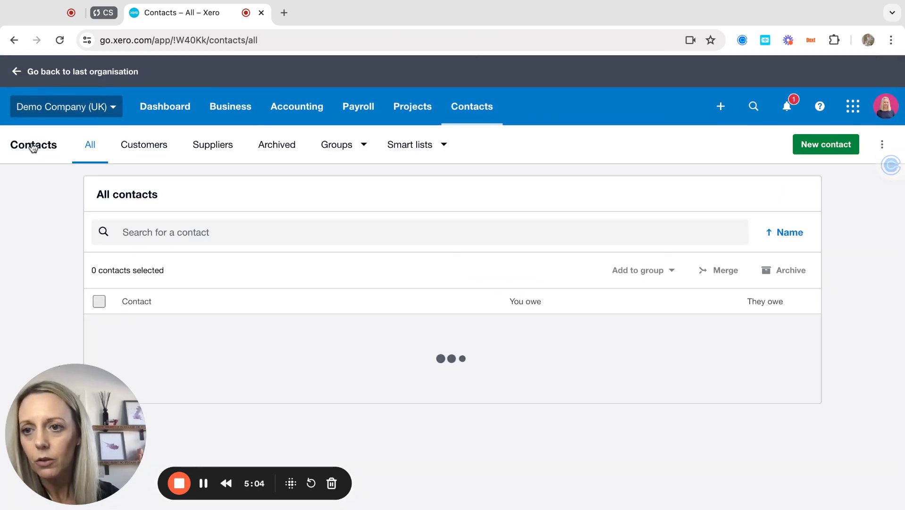
{"action": "scroll", "coordinate": [222, 311], "scroll_direction": "down", "scroll_amount": 4}
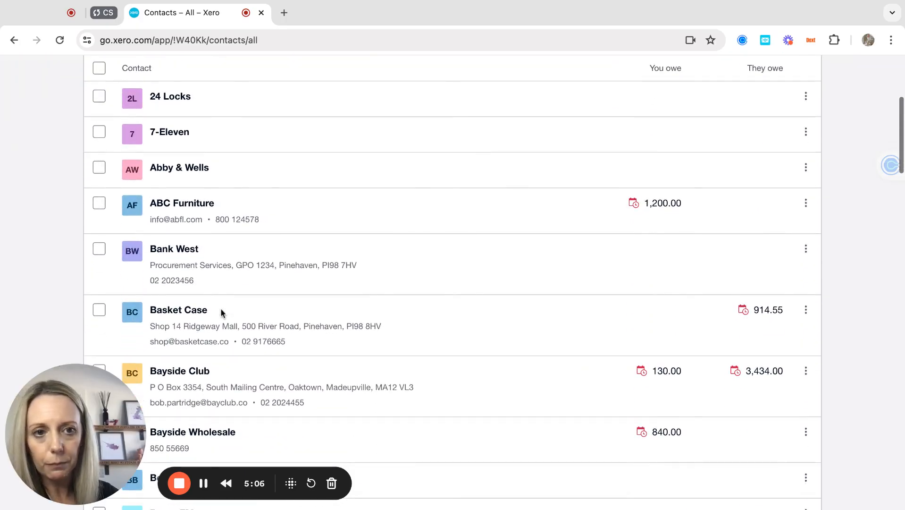
{"action": "scroll", "coordinate": [222, 311], "scroll_direction": "up", "scroll_amount": 3}
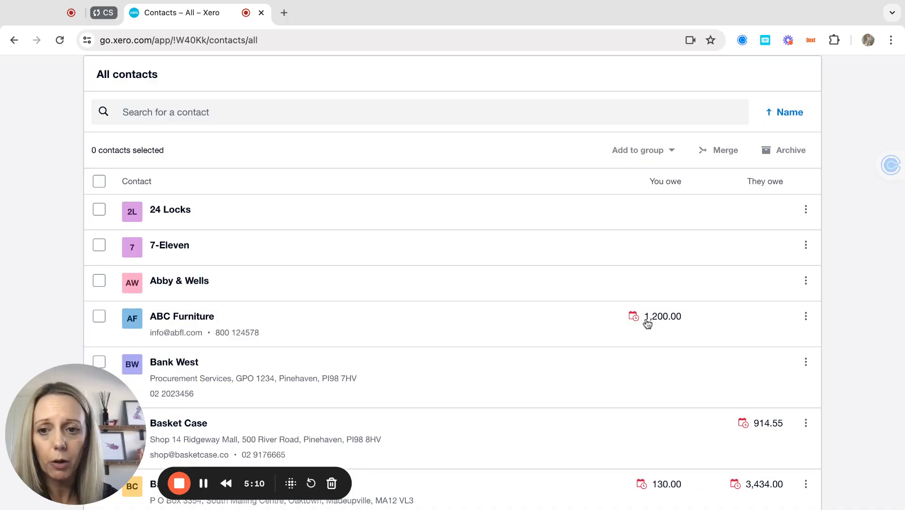
{"action": "scroll", "coordinate": [734, 405], "scroll_direction": "down", "scroll_amount": 3}
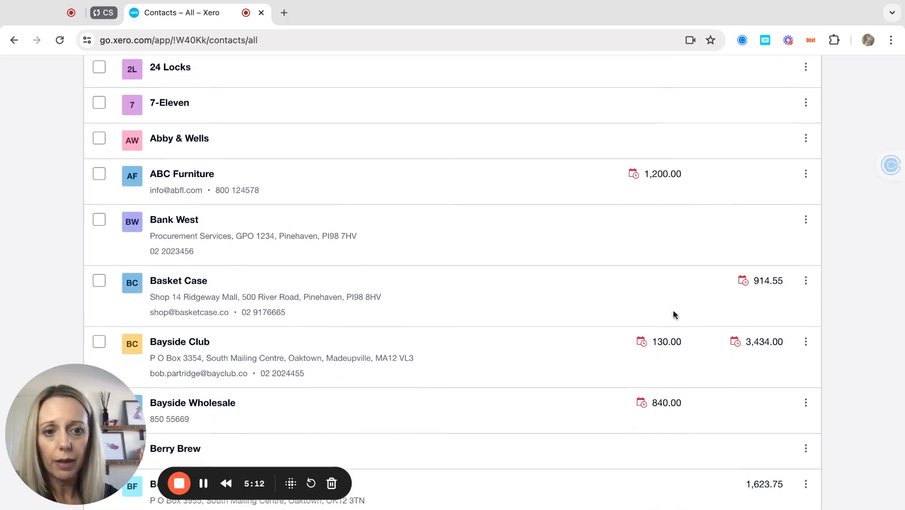
{"action": "left_click", "coordinate": [167, 344]}
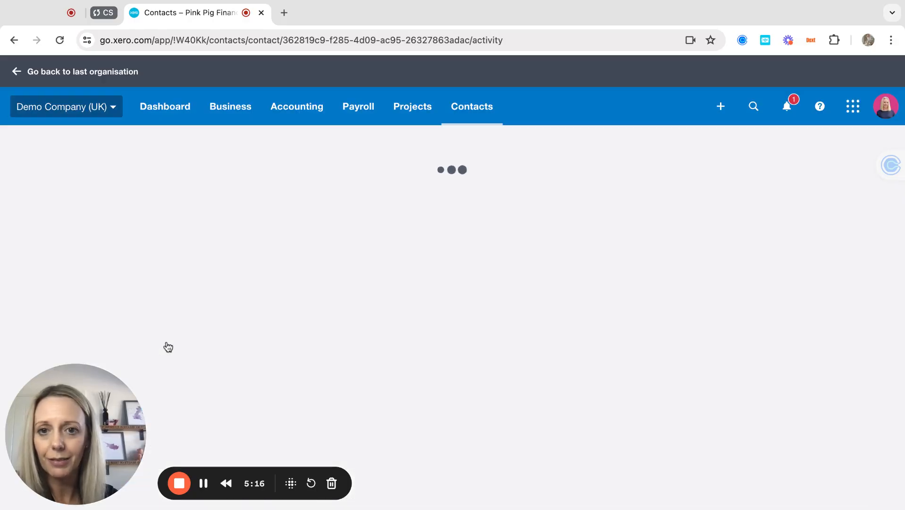
{"action": "scroll", "coordinate": [90, 234], "scroll_direction": "down", "scroll_amount": 3}
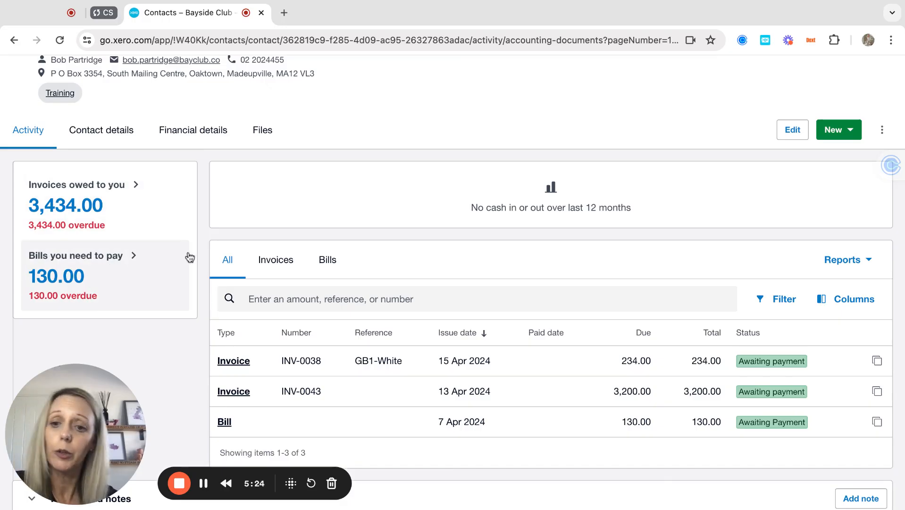
{"action": "scroll", "coordinate": [307, 330], "scroll_direction": "down", "scroll_amount": 1}
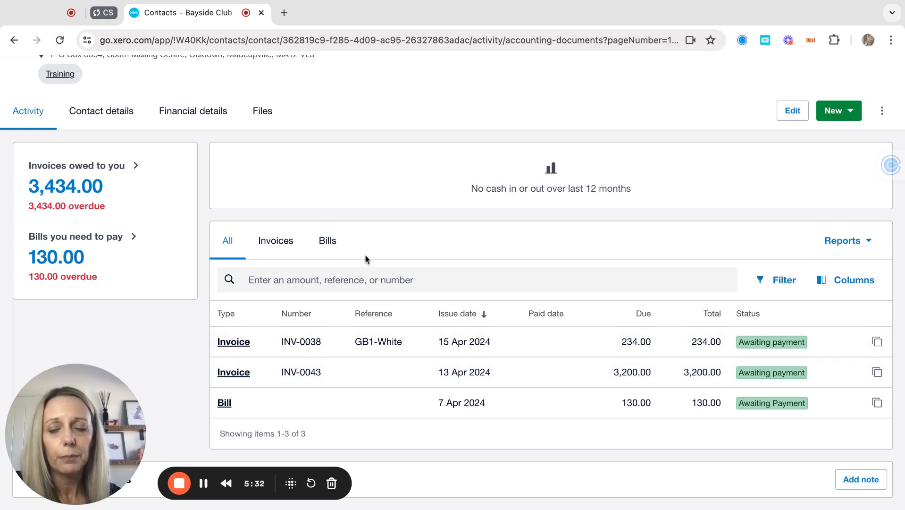
{"action": "scroll", "coordinate": [364, 254], "scroll_direction": "up", "scroll_amount": 3}
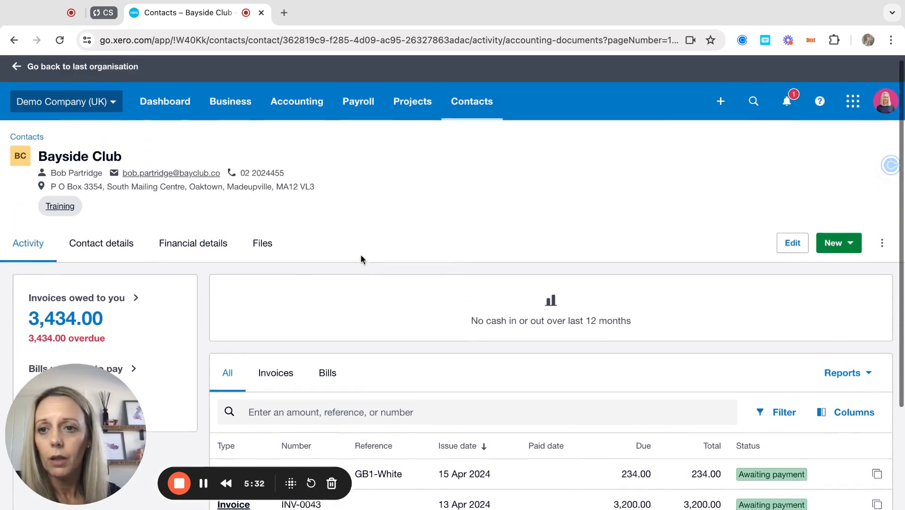
{"action": "left_click", "coordinate": [23, 140]}
{"action": "scroll", "coordinate": [312, 405], "scroll_direction": "down", "scroll_amount": 3}
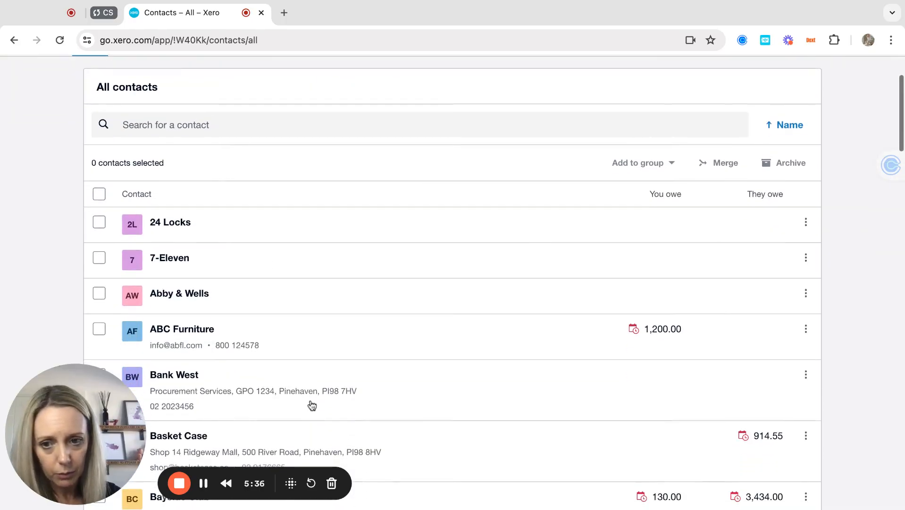
{"action": "left_click", "coordinate": [193, 332]}
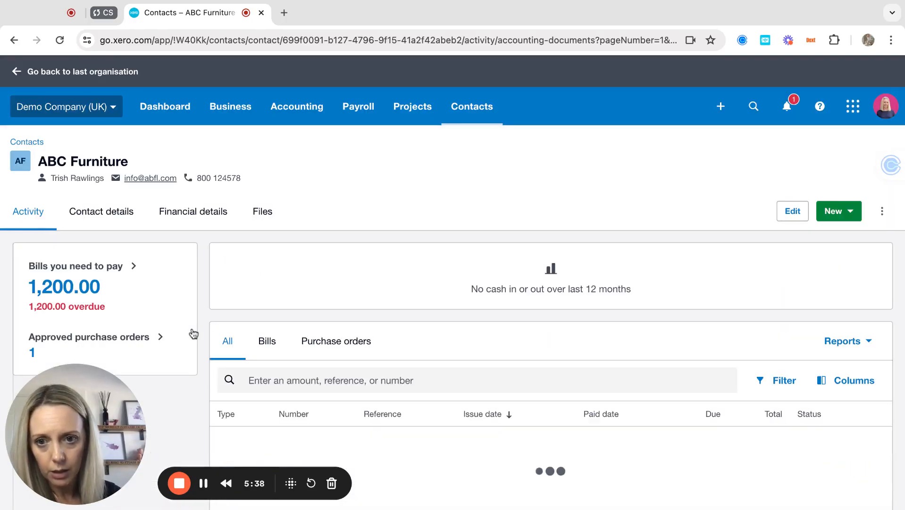
{"action": "scroll", "coordinate": [152, 303], "scroll_direction": "down", "scroll_amount": 2}
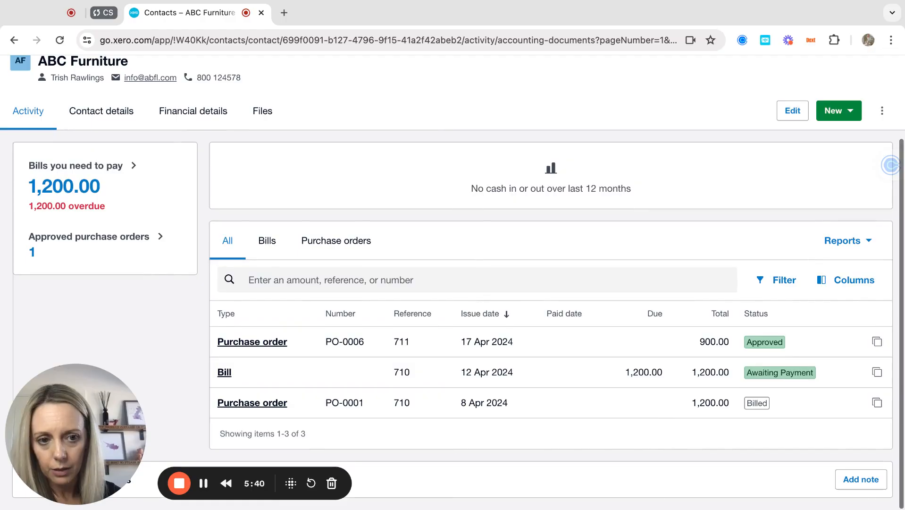
{"action": "scroll", "coordinate": [152, 302], "scroll_direction": "up", "scroll_amount": 3}
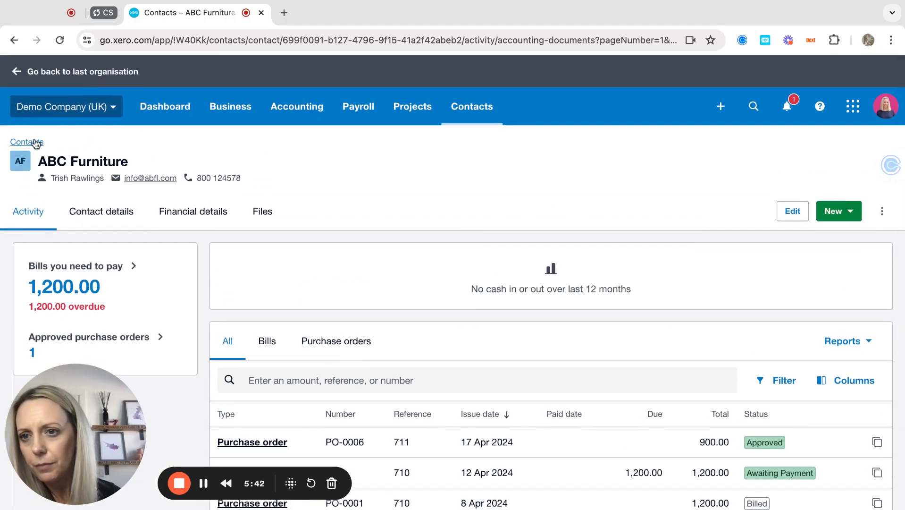
{"action": "left_click", "coordinate": [28, 142]}
{"action": "scroll", "coordinate": [305, 311], "scroll_direction": "down", "scroll_amount": 5}
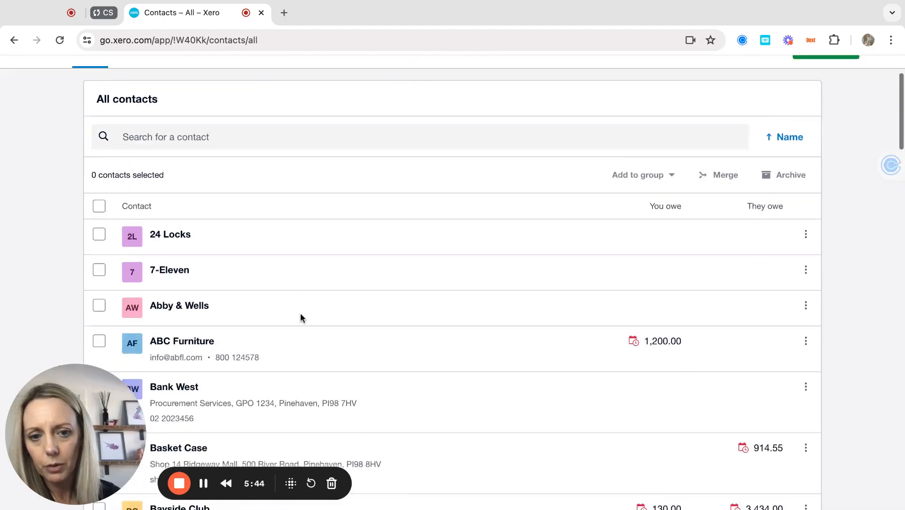
{"action": "scroll", "coordinate": [301, 316], "scroll_direction": "down", "scroll_amount": 5}
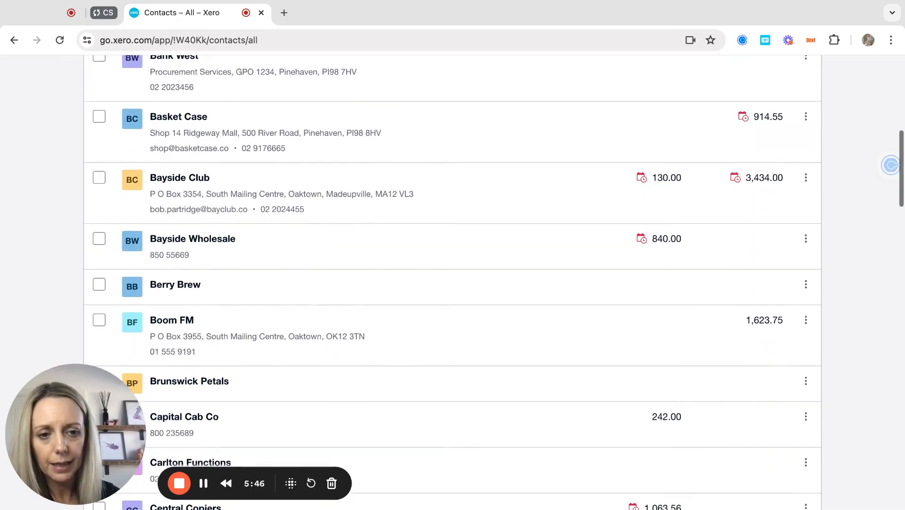
{"action": "scroll", "coordinate": [453, 283], "scroll_direction": "up", "scroll_amount": 4}
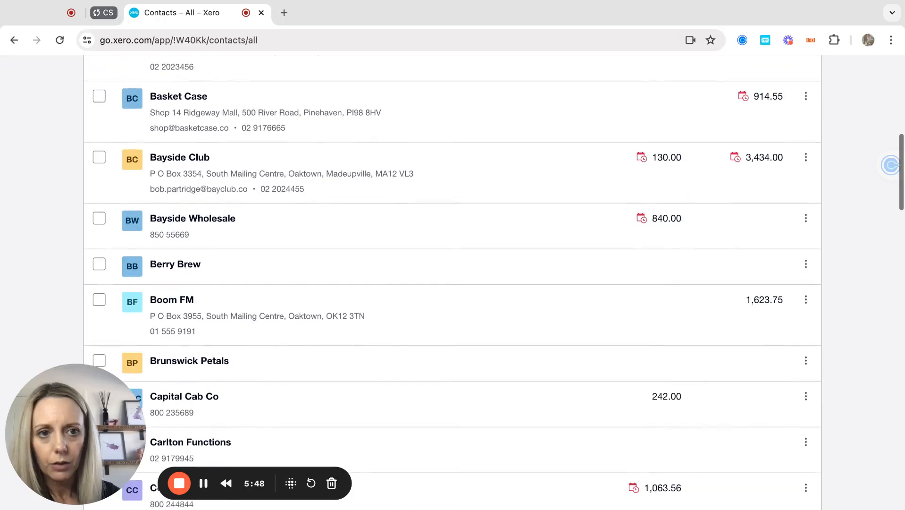
{"action": "left_click", "coordinate": [181, 210]}
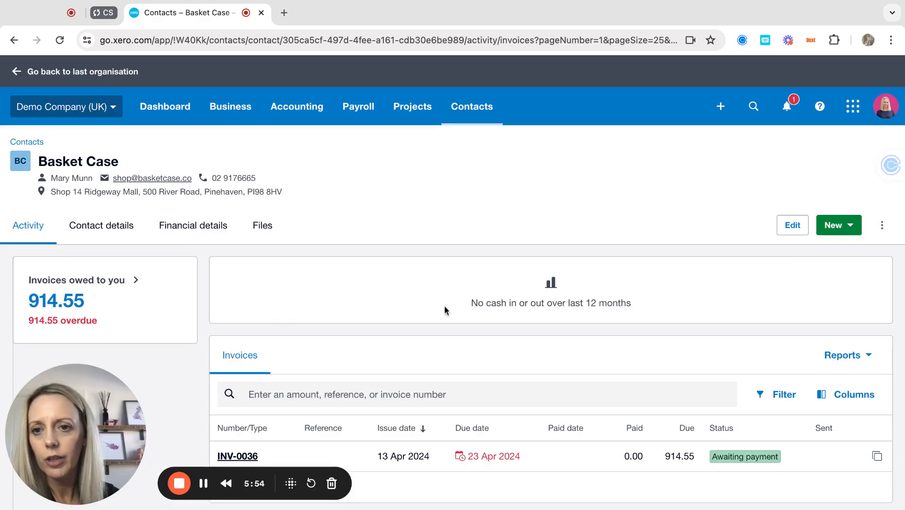
{"action": "left_click", "coordinate": [263, 227]}
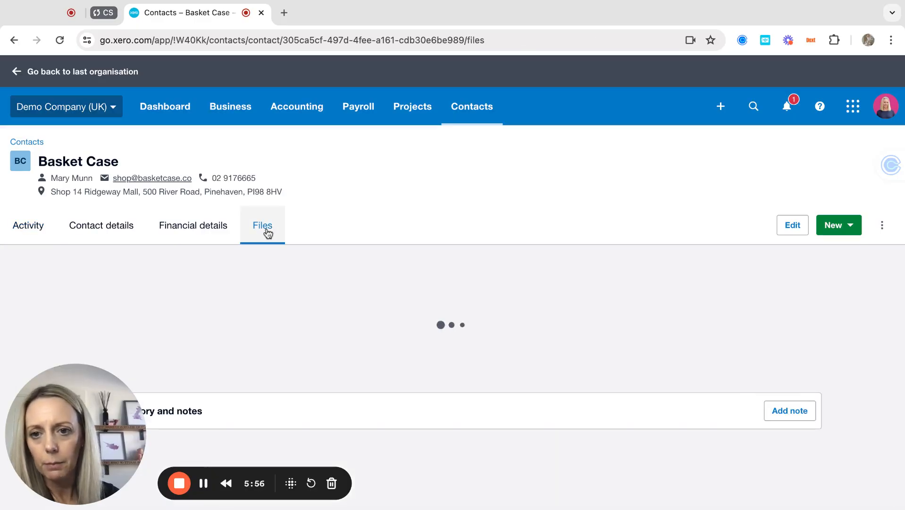
{"action": "left_click", "coordinate": [211, 221]}
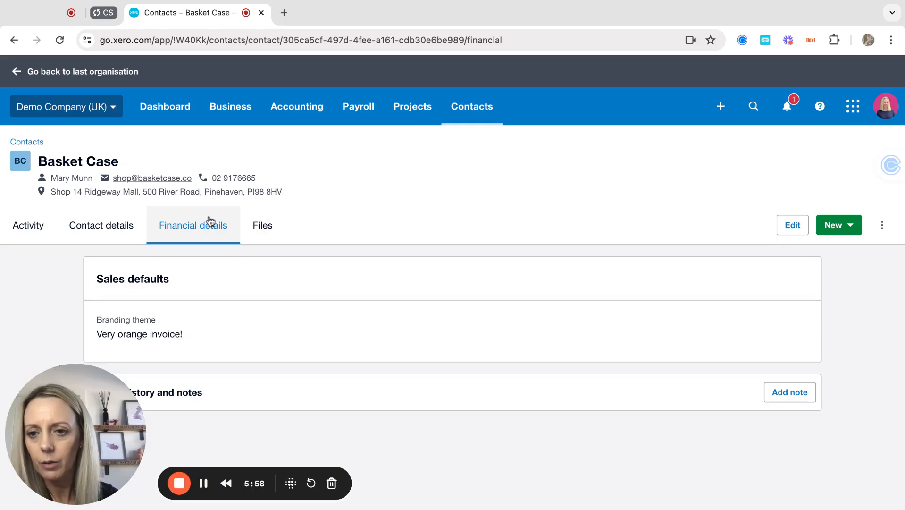
{"action": "left_click", "coordinate": [106, 232]}
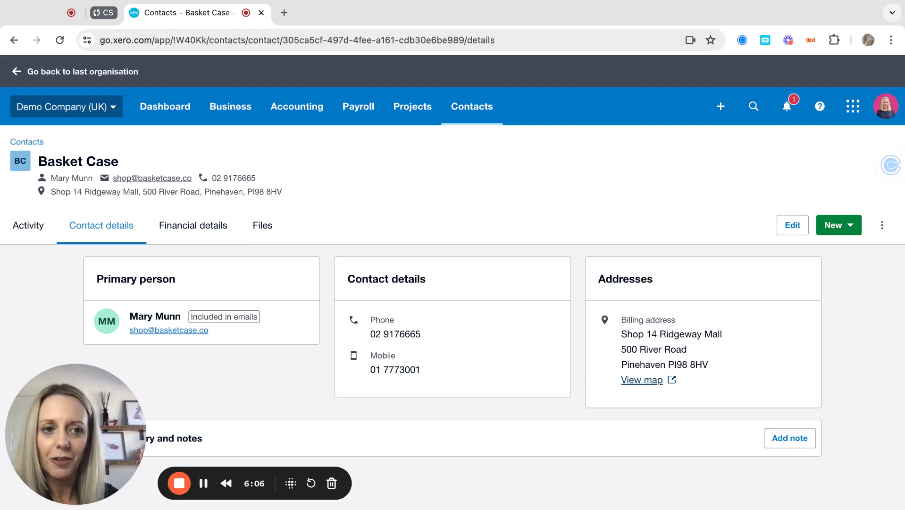
{"action": "left_click", "coordinate": [853, 227]}
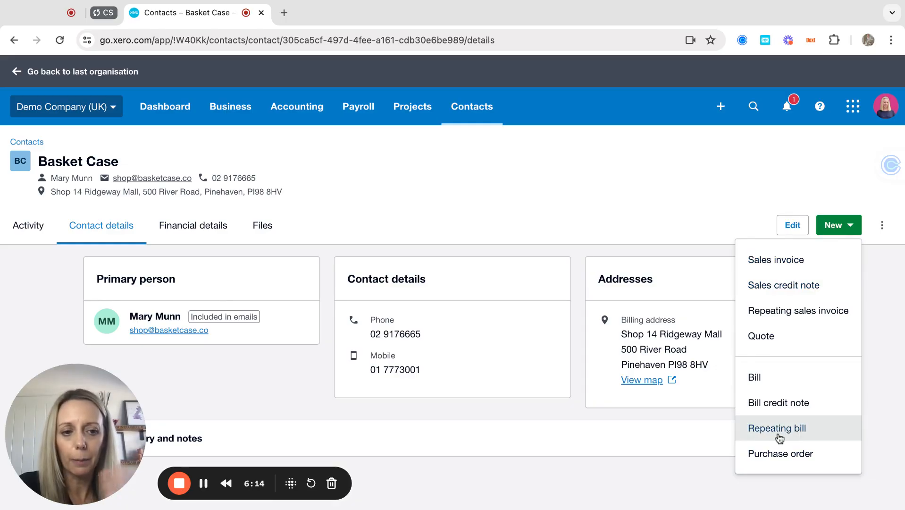
{"action": "left_click", "coordinate": [690, 189]}
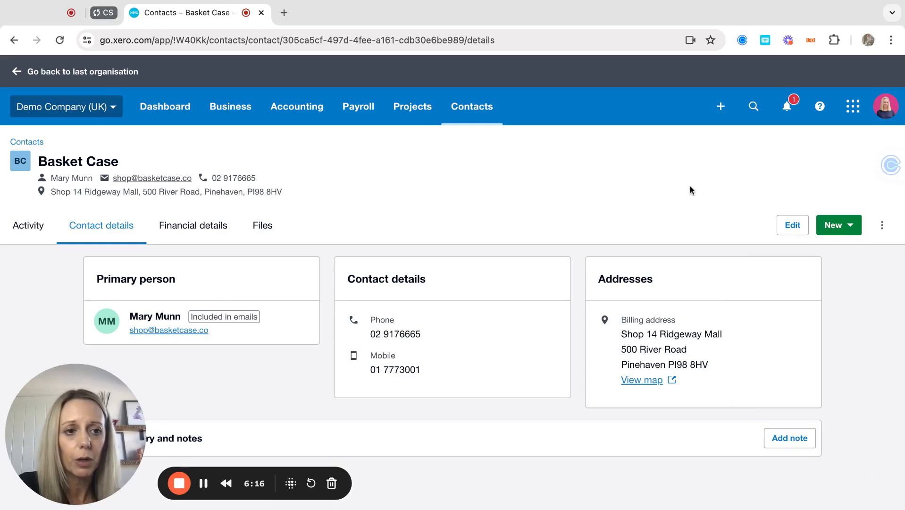
{"action": "left_click", "coordinate": [882, 225]}
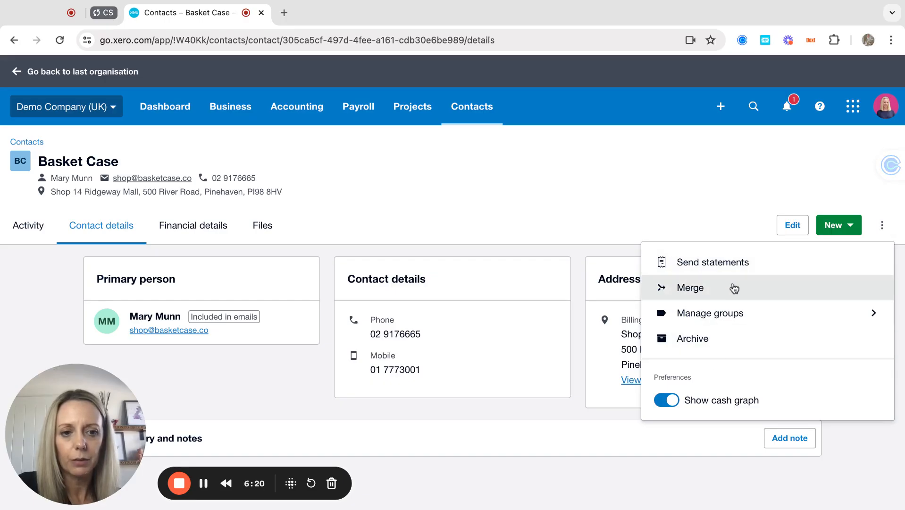
{"action": "left_click", "coordinate": [546, 204]}
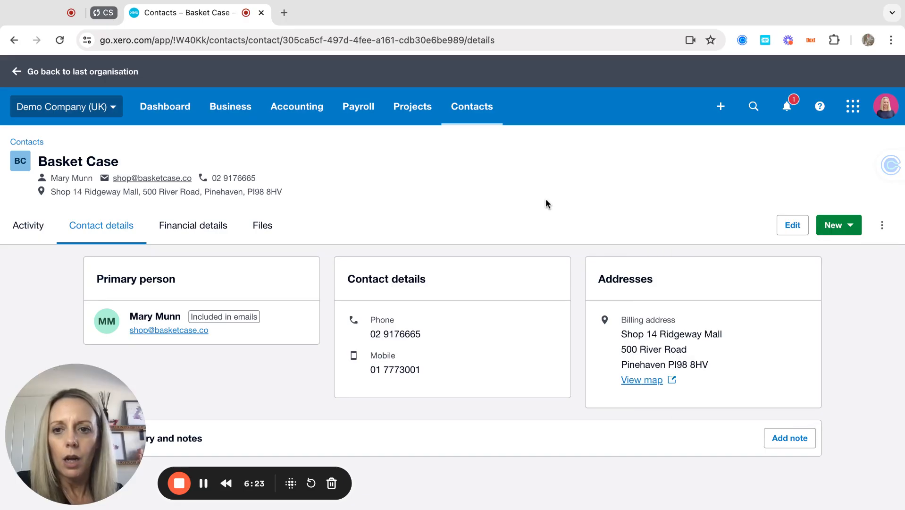
{"action": "left_click", "coordinate": [21, 144]}
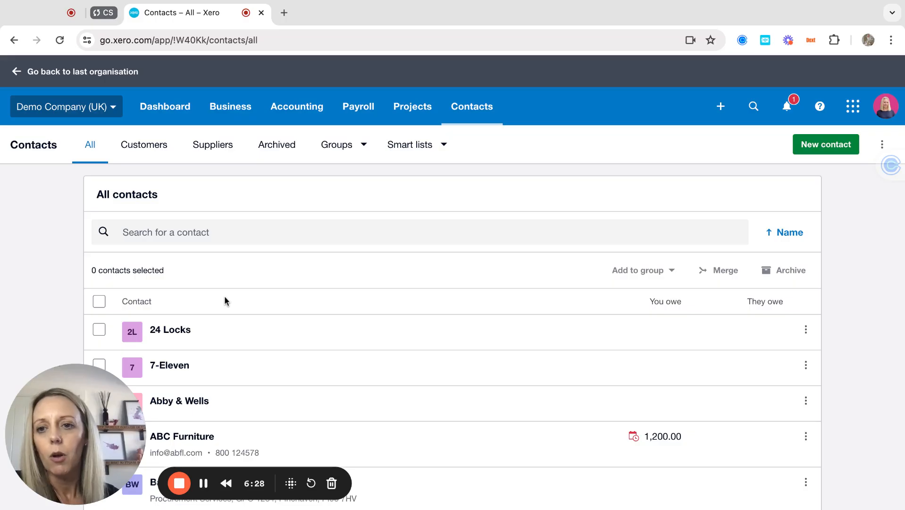
{"action": "scroll", "coordinate": [271, 349], "scroll_direction": "down", "scroll_amount": 3}
{"action": "scroll", "coordinate": [272, 350], "scroll_direction": "down", "scroll_amount": 8}
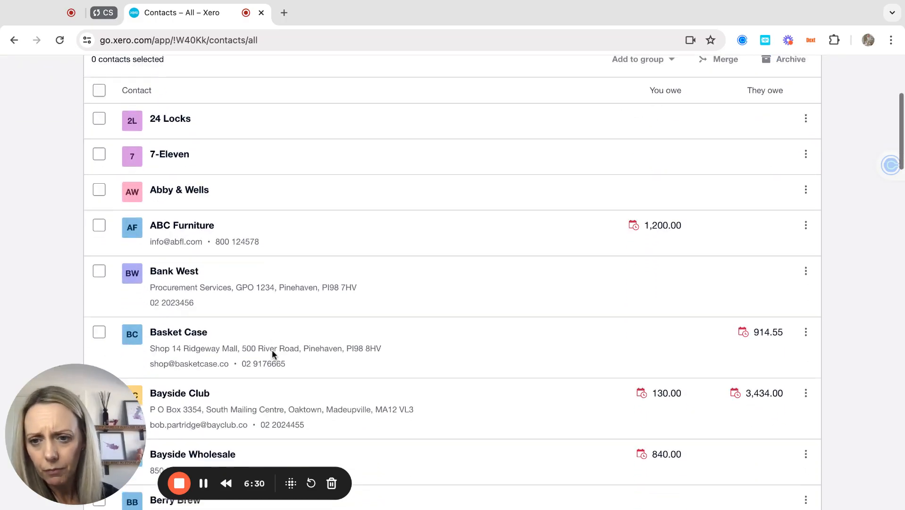
{"action": "scroll", "coordinate": [453, 285], "scroll_direction": "down", "scroll_amount": 6}
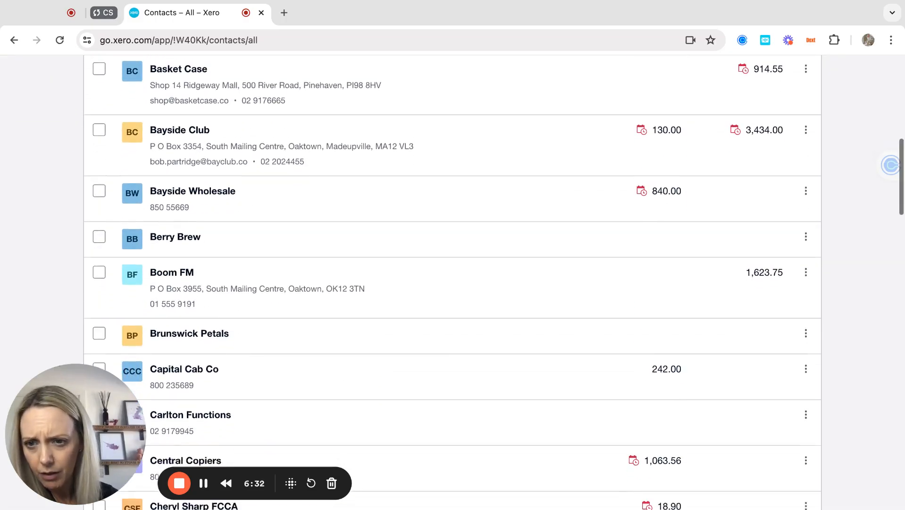
{"action": "scroll", "coordinate": [453, 285], "scroll_direction": "down", "scroll_amount": 4}
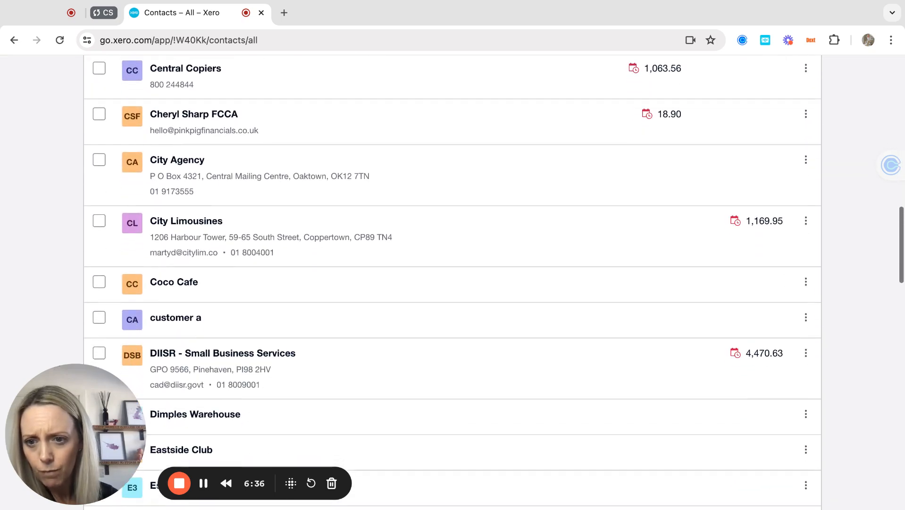
{"action": "scroll", "coordinate": [224, 164], "scroll_direction": "up", "scroll_amount": 2}
{"action": "scroll", "coordinate": [297, 148], "scroll_direction": "up", "scroll_amount": 15}
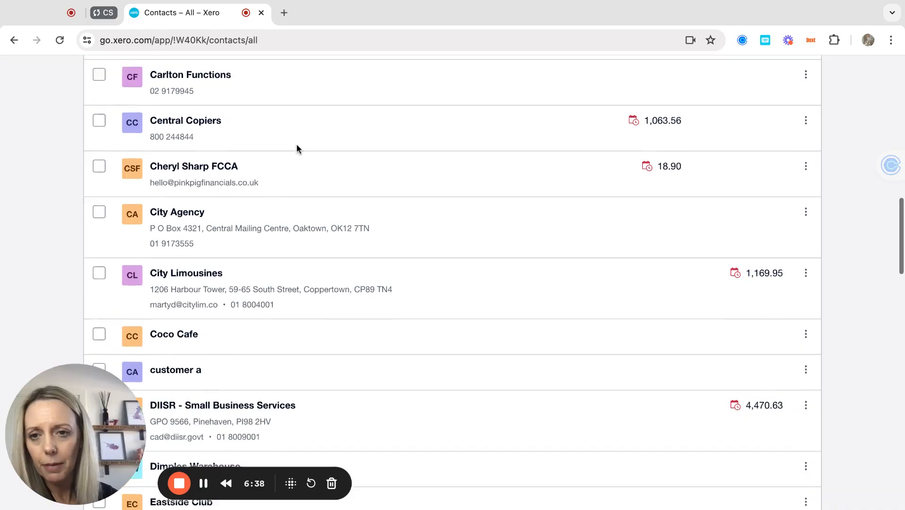
{"action": "scroll", "coordinate": [297, 148], "scroll_direction": "up", "scroll_amount": 3}
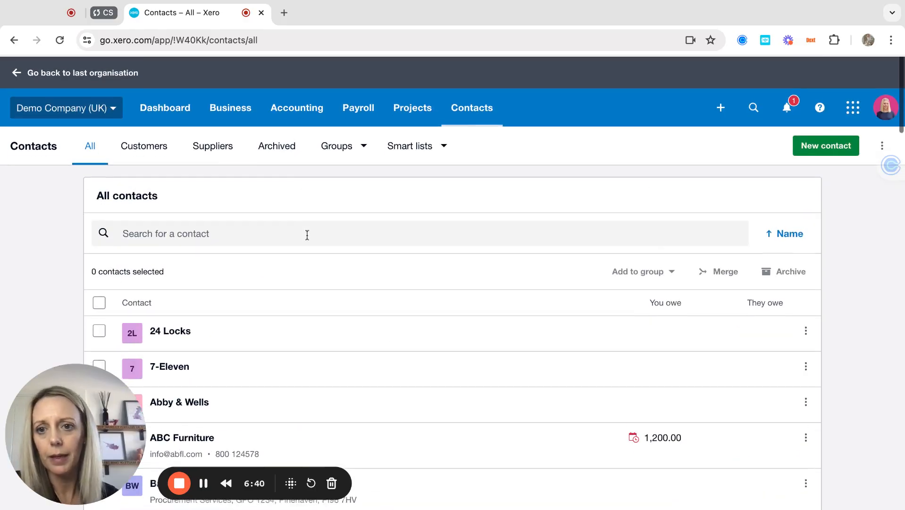
{"action": "scroll", "coordinate": [289, 235], "scroll_direction": "down", "scroll_amount": 15}
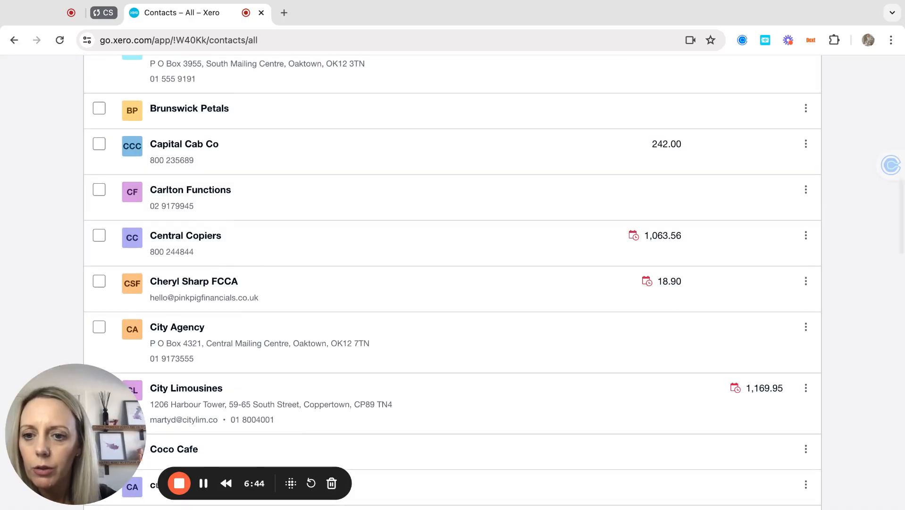
{"action": "scroll", "coordinate": [452, 283], "scroll_direction": "down", "scroll_amount": 4}
{"action": "scroll", "coordinate": [452, 283], "scroll_direction": "down", "scroll_amount": 4}
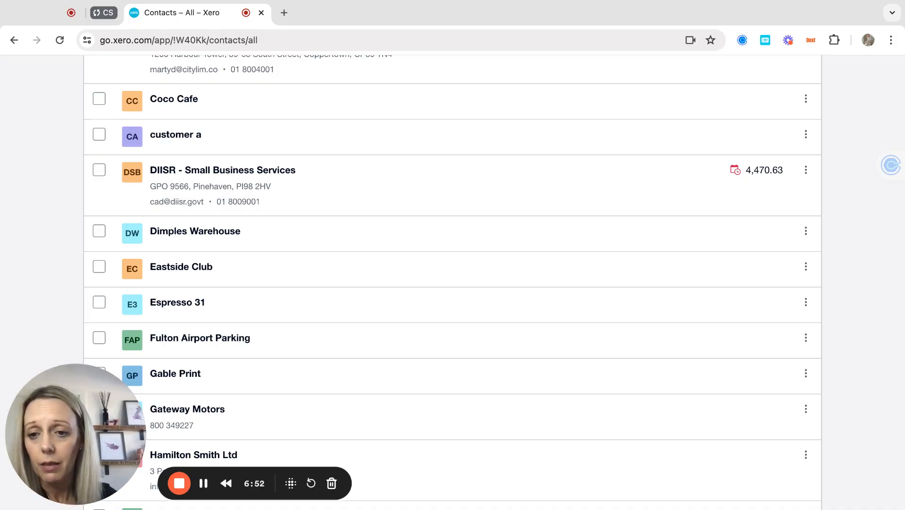
{"action": "scroll", "coordinate": [453, 283], "scroll_direction": "up", "scroll_amount": 15}
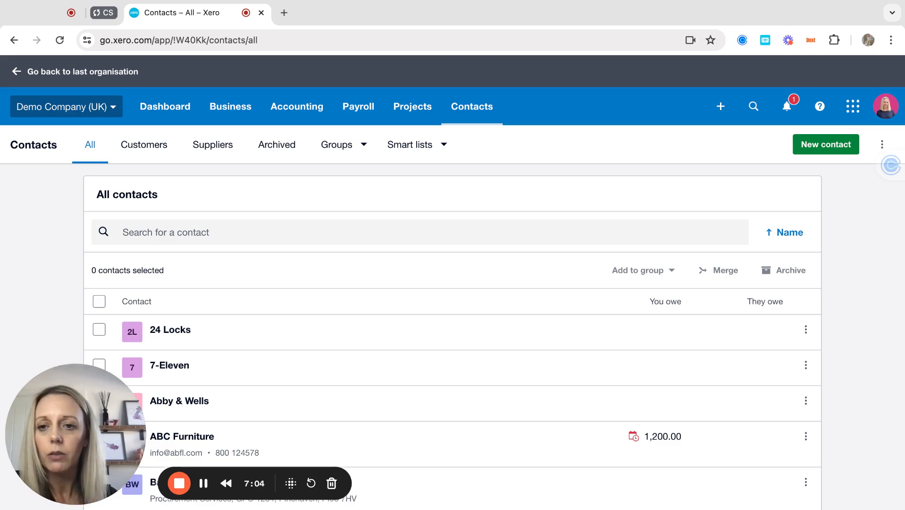
{"action": "scroll", "coordinate": [162, 302], "scroll_direction": "down", "scroll_amount": 2}
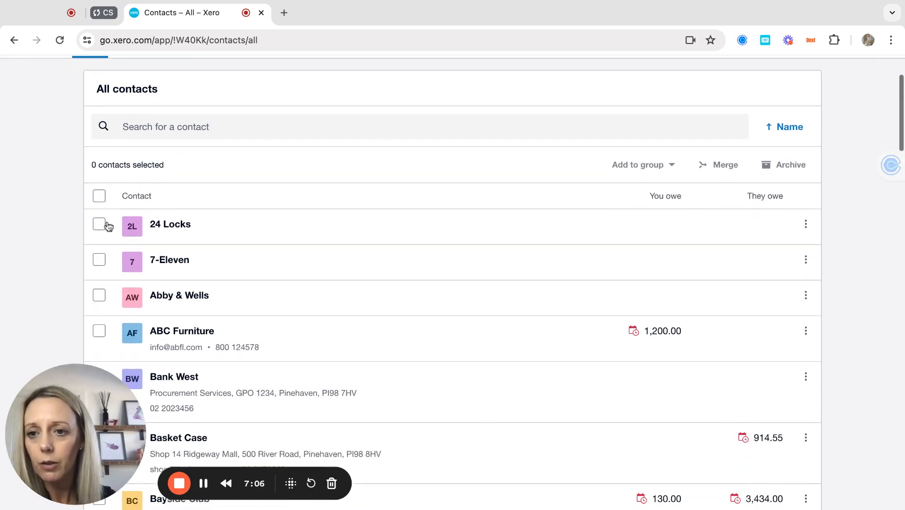
{"action": "left_click", "coordinate": [100, 226]}
{"action": "left_click", "coordinate": [100, 260]}
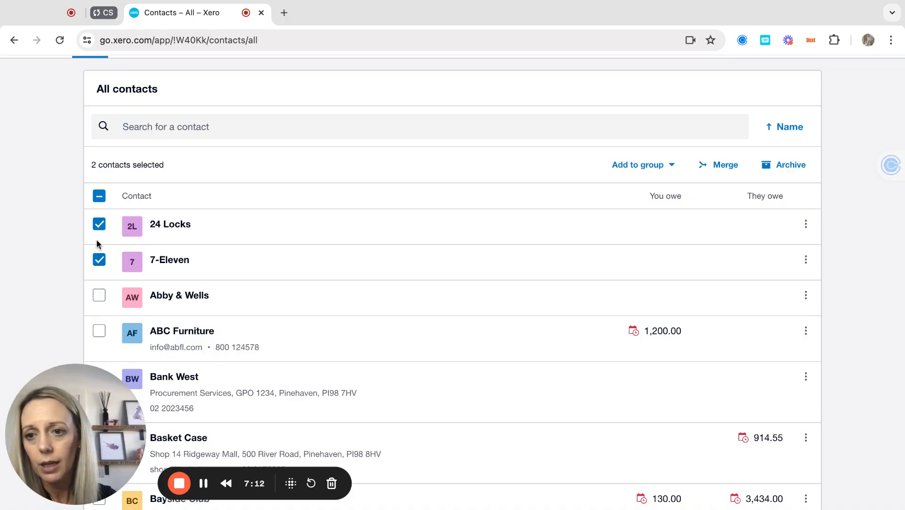
{"action": "scroll", "coordinate": [408, 209], "scroll_direction": "up", "scroll_amount": 1}
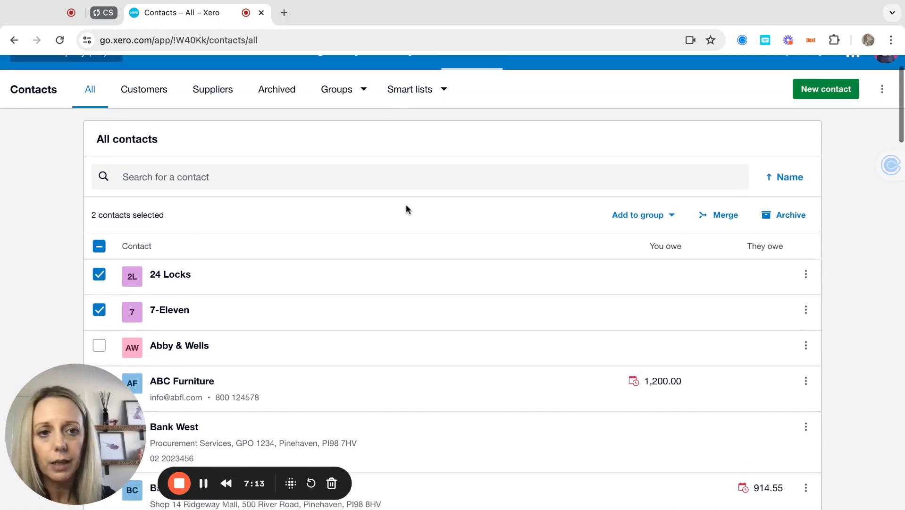
{"action": "left_click", "coordinate": [712, 215]}
{"action": "left_click", "coordinate": [438, 307]}
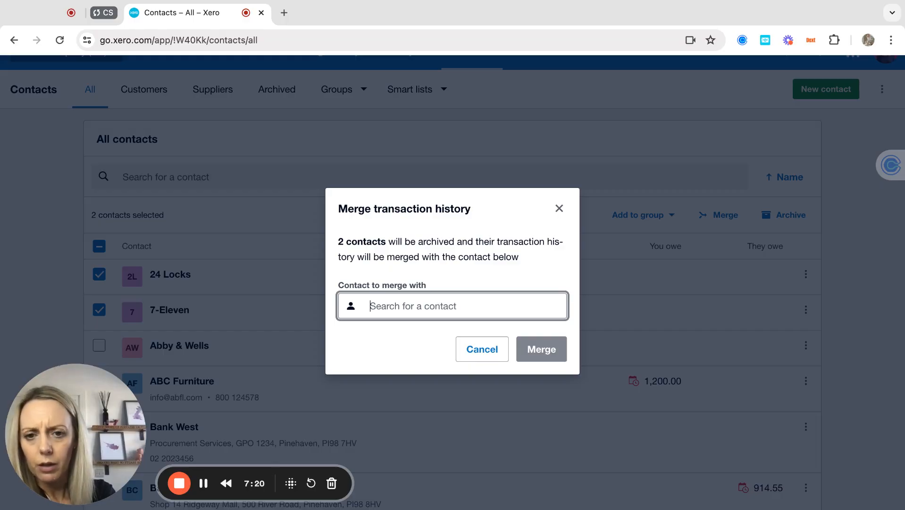
{"action": "left_click", "coordinate": [481, 348]}
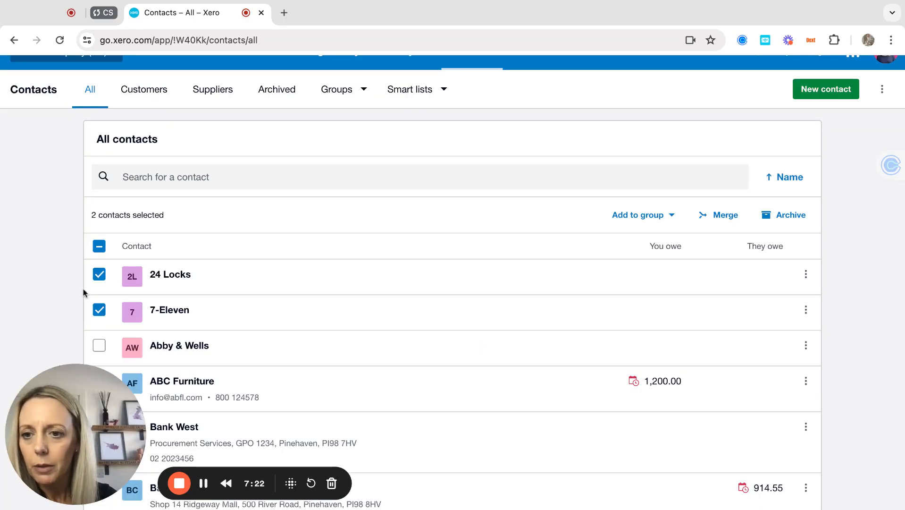
{"action": "left_click", "coordinate": [99, 311]}
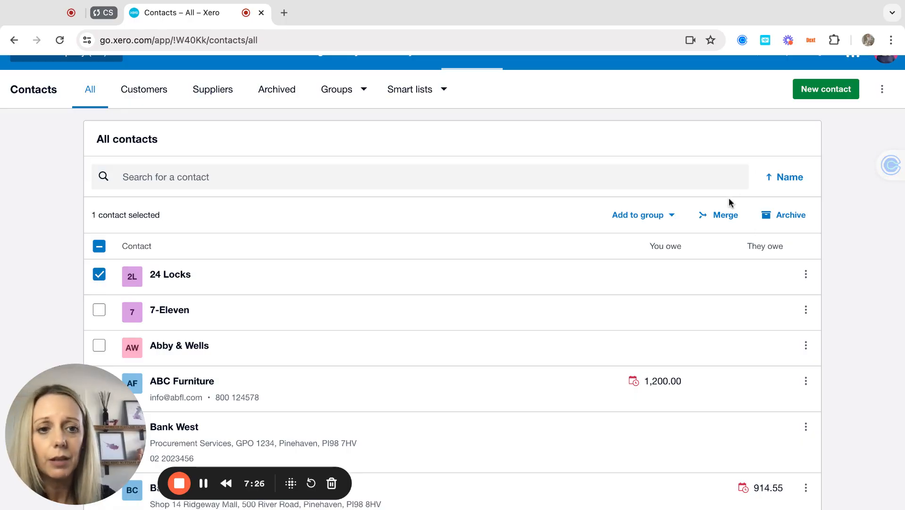
{"action": "left_click", "coordinate": [715, 221]}
{"action": "left_click", "coordinate": [399, 303]}
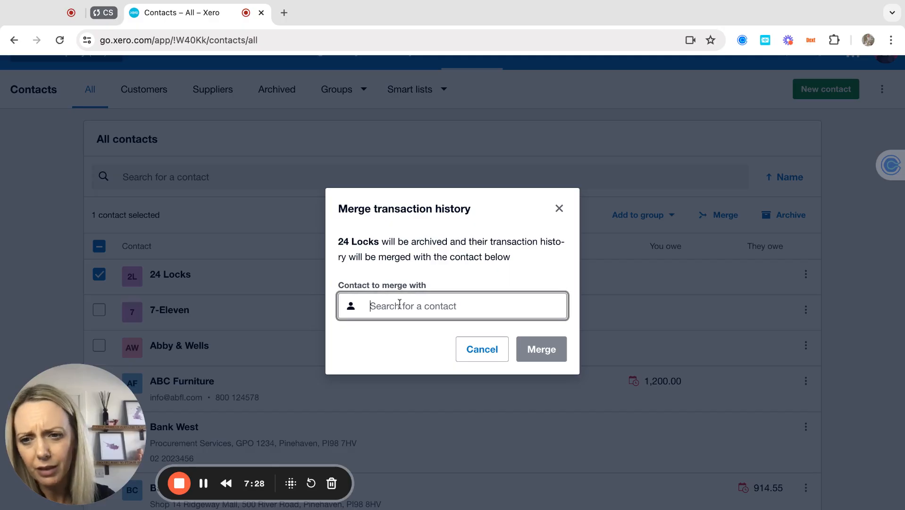
{"action": "type", "text": "7"}
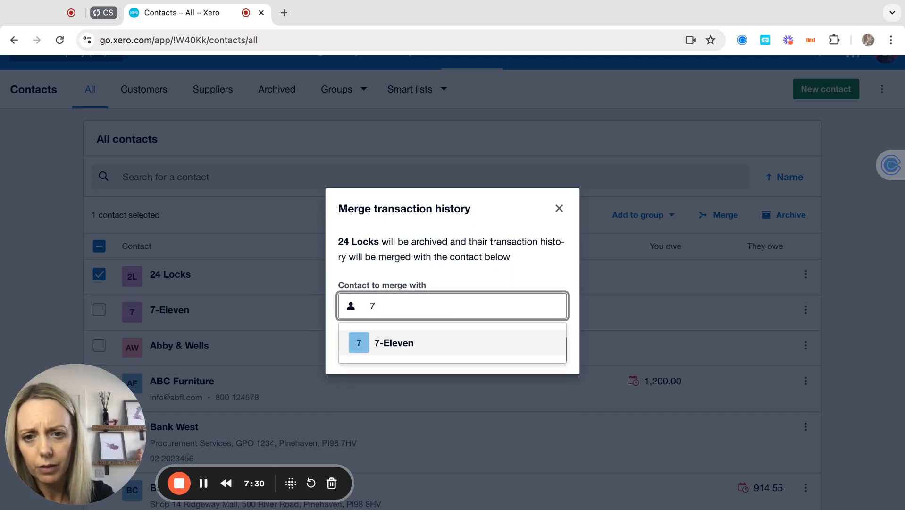
{"action": "left_click", "coordinate": [408, 348]}
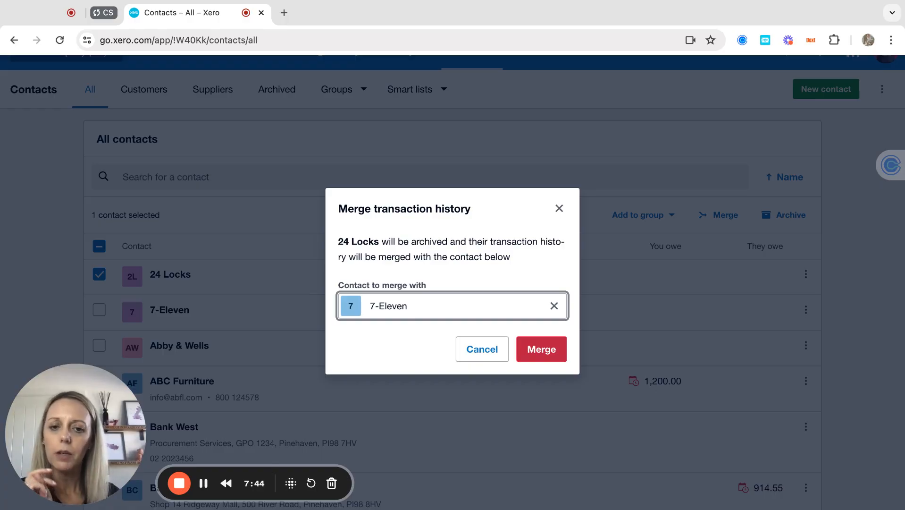
{"action": "left_click", "coordinate": [488, 353]}
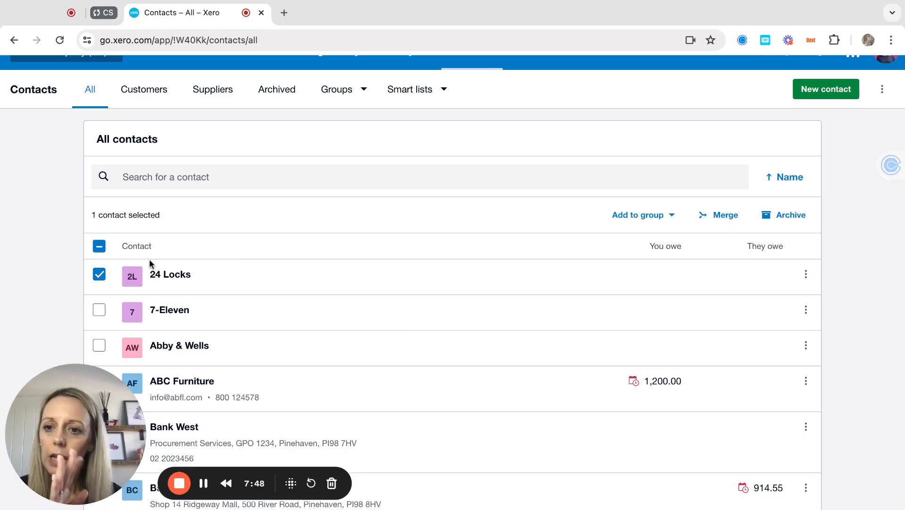
Step: Select only Abby & Wells in the contacts list and archive it, confirming the prompt
{"action": "left_click", "coordinate": [99, 247]}
{"action": "left_click", "coordinate": [98, 247]}
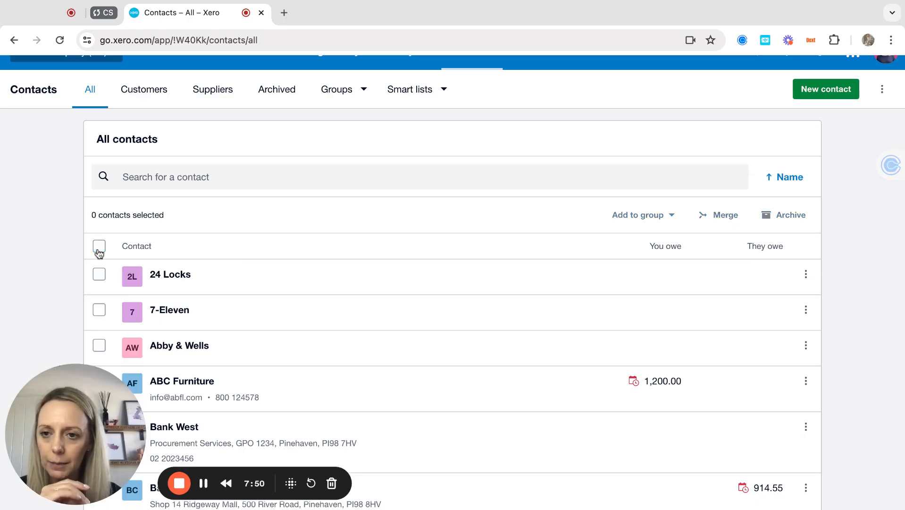
{"action": "scroll", "coordinate": [122, 325], "scroll_direction": "down", "scroll_amount": 1}
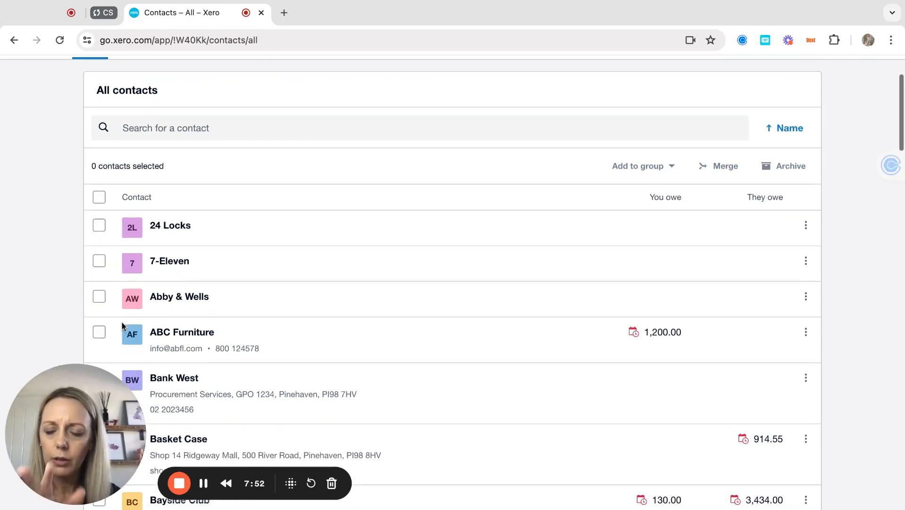
{"action": "left_click", "coordinate": [99, 296]}
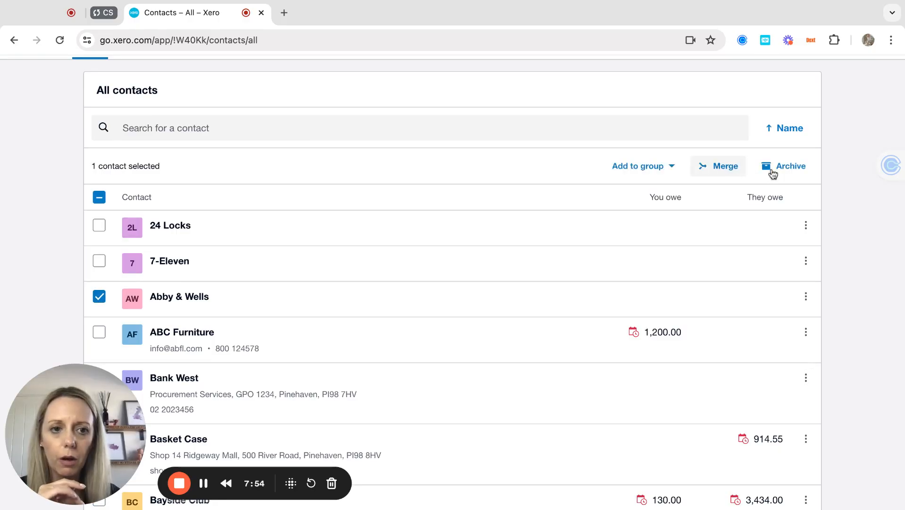
{"action": "left_click", "coordinate": [797, 168]}
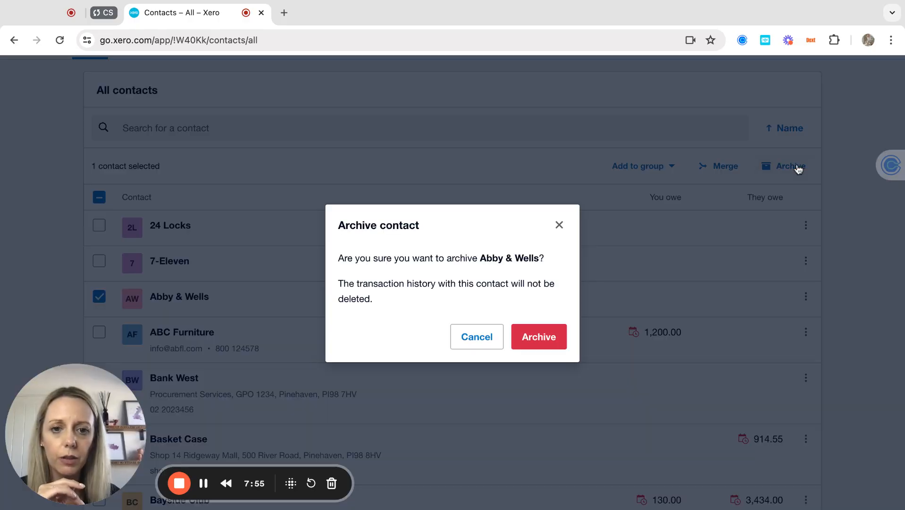
{"action": "left_click", "coordinate": [539, 336]}
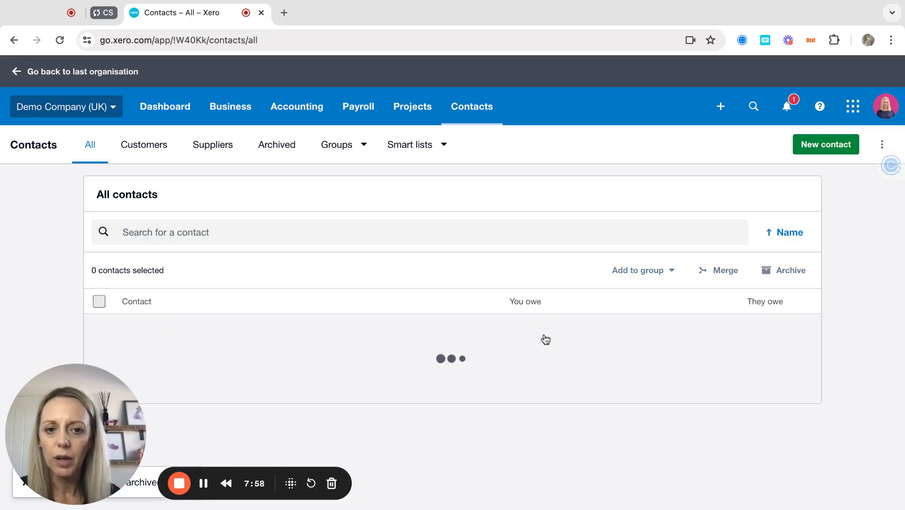
{"action": "scroll", "coordinate": [362, 348], "scroll_direction": "down", "scroll_amount": 4}
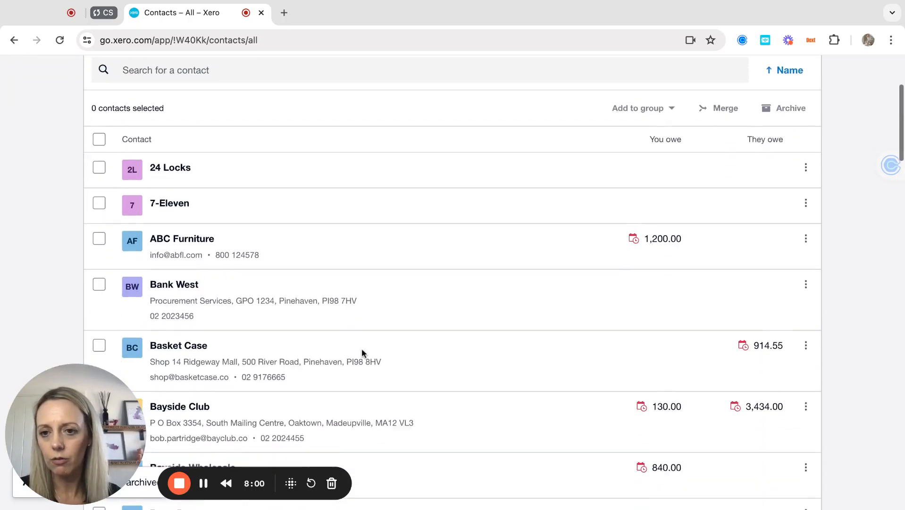
{"action": "scroll", "coordinate": [362, 348], "scroll_direction": "up", "scroll_amount": 4}
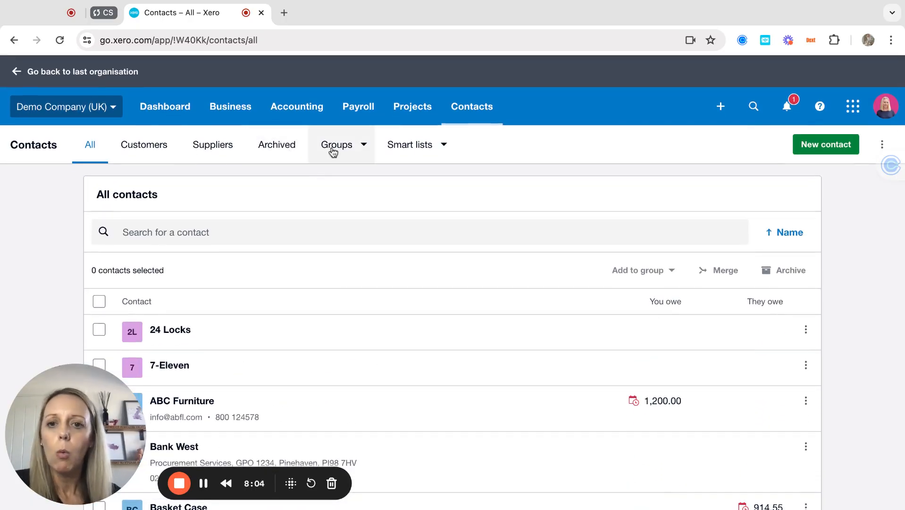
Step: Open the existing Training group to look through its contacts
{"action": "left_click", "coordinate": [347, 147]}
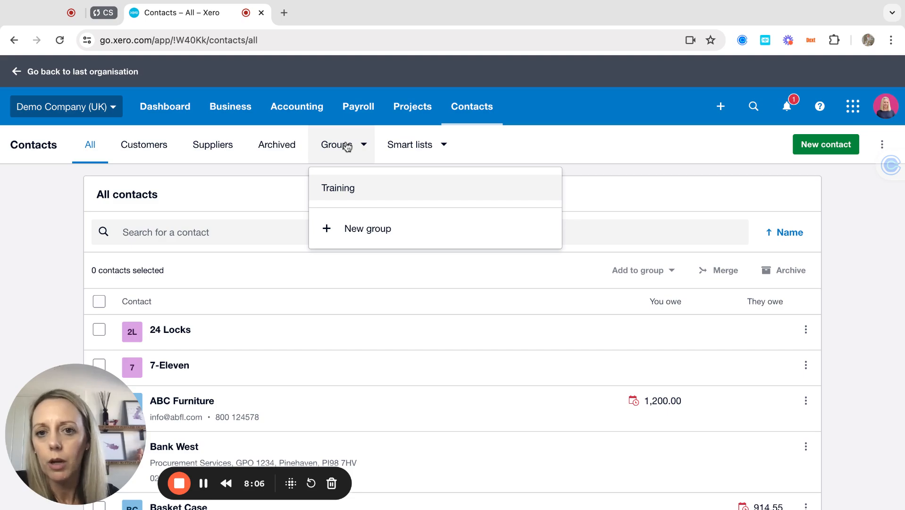
{"action": "left_click", "coordinate": [354, 191]}
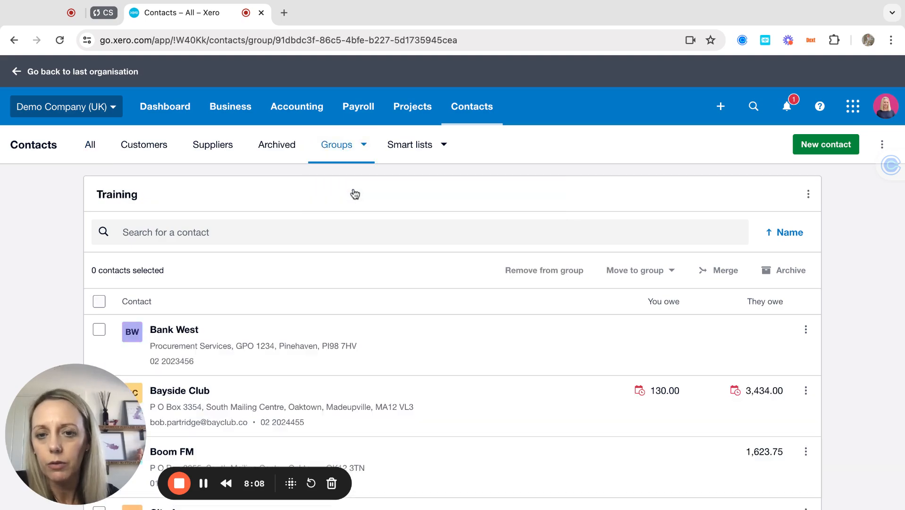
{"action": "scroll", "coordinate": [345, 348], "scroll_direction": "down", "scroll_amount": 3}
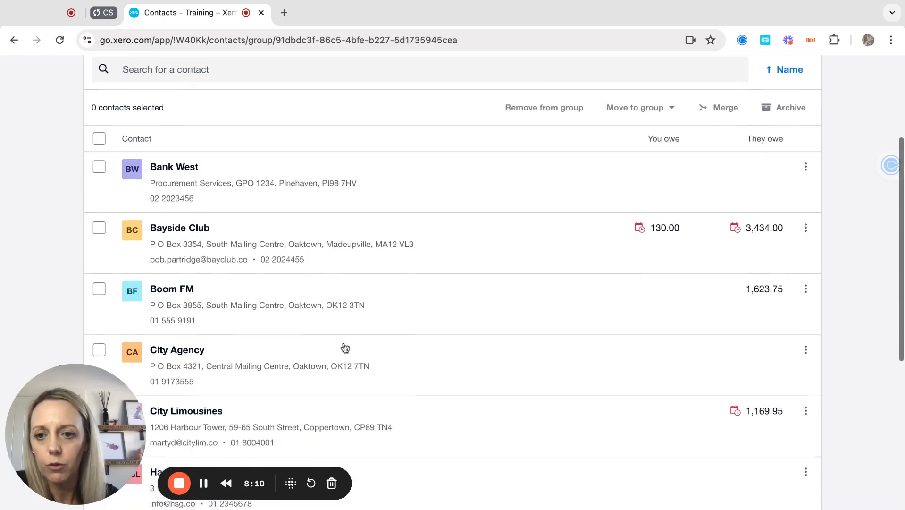
{"action": "scroll", "coordinate": [345, 348], "scroll_direction": "down", "scroll_amount": 5}
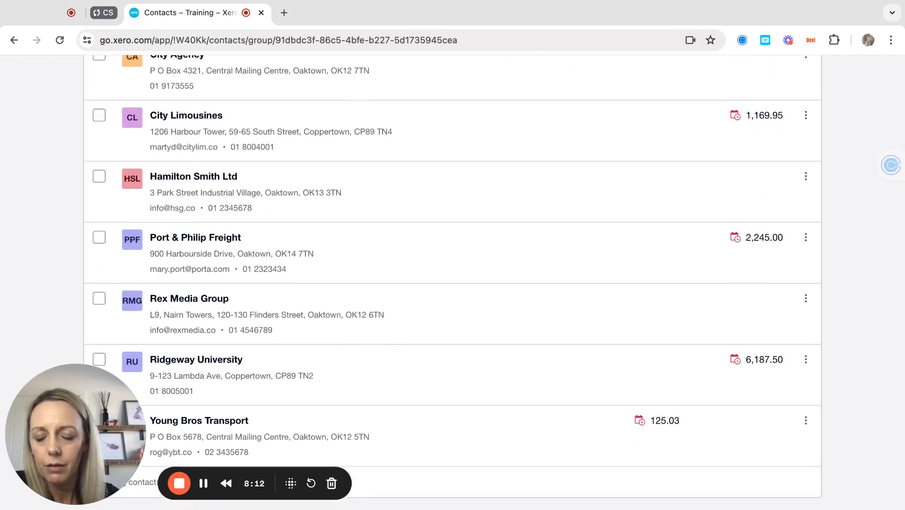
{"action": "scroll", "coordinate": [495, 281], "scroll_direction": "up", "scroll_amount": 10}
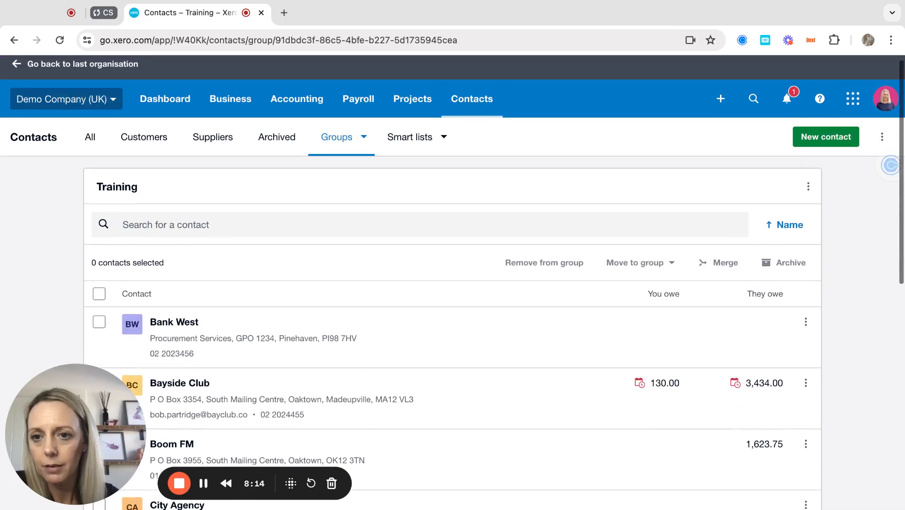
Step: Create a new contact group named Sales and open it
{"action": "left_click", "coordinate": [337, 137]}
{"action": "left_click", "coordinate": [353, 223]}
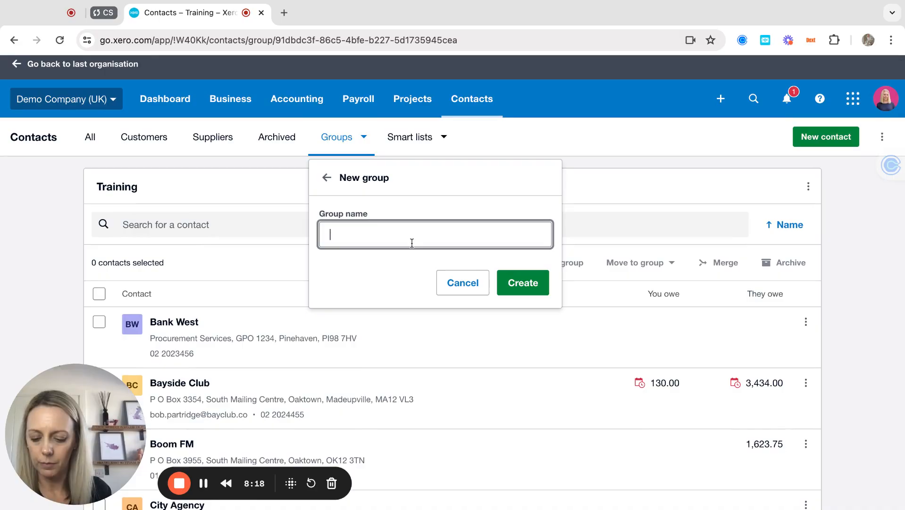
{"action": "type", "text": "Sales"}
{"action": "key", "text": "Return"}
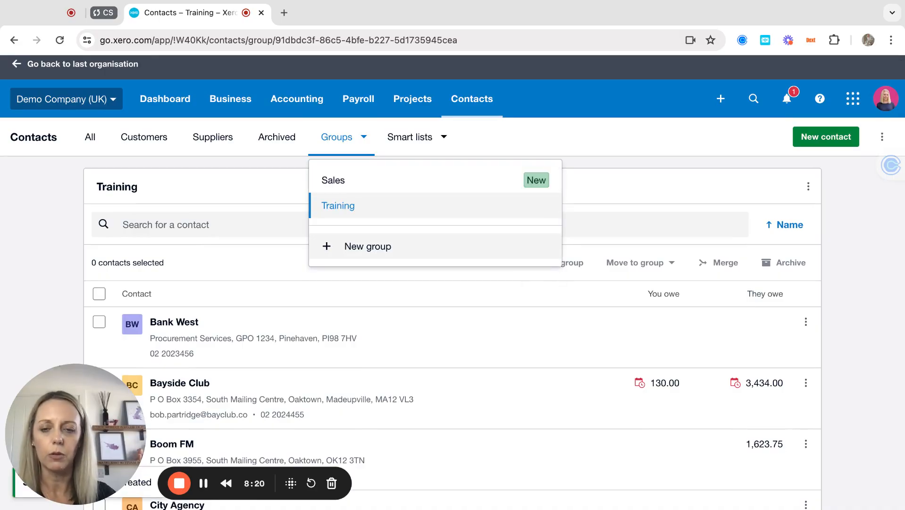
{"action": "left_click", "coordinate": [354, 180]}
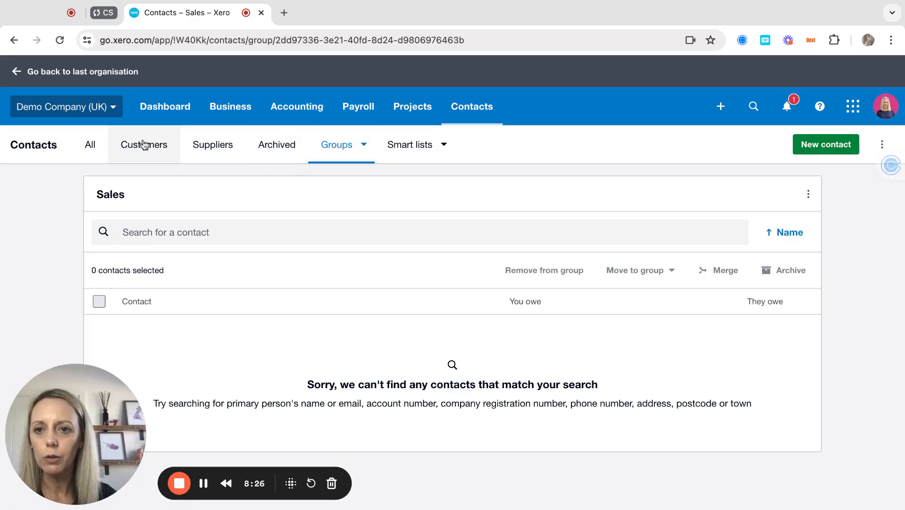
Step: Select customers Basket Case, Bayside Club and Boom FM and add them to the Sales group
{"action": "left_click", "coordinate": [152, 152]}
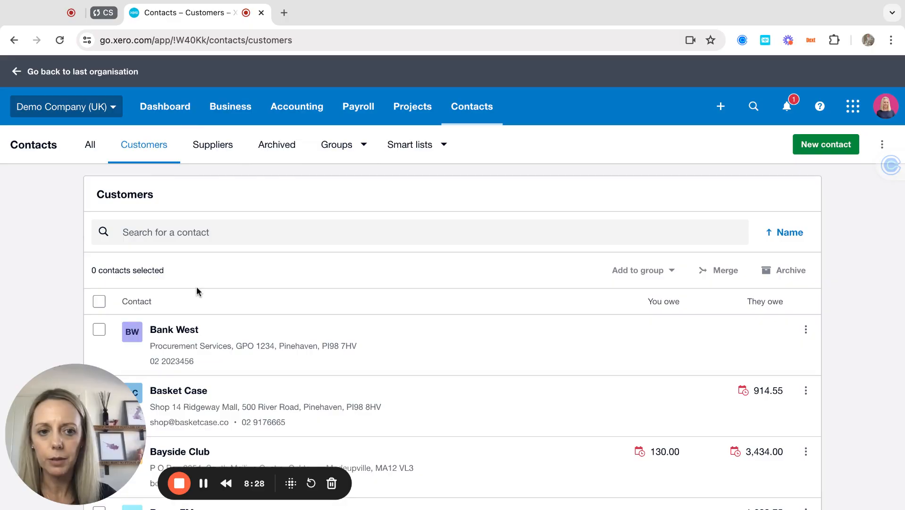
{"action": "scroll", "coordinate": [196, 289], "scroll_direction": "down", "scroll_amount": 4}
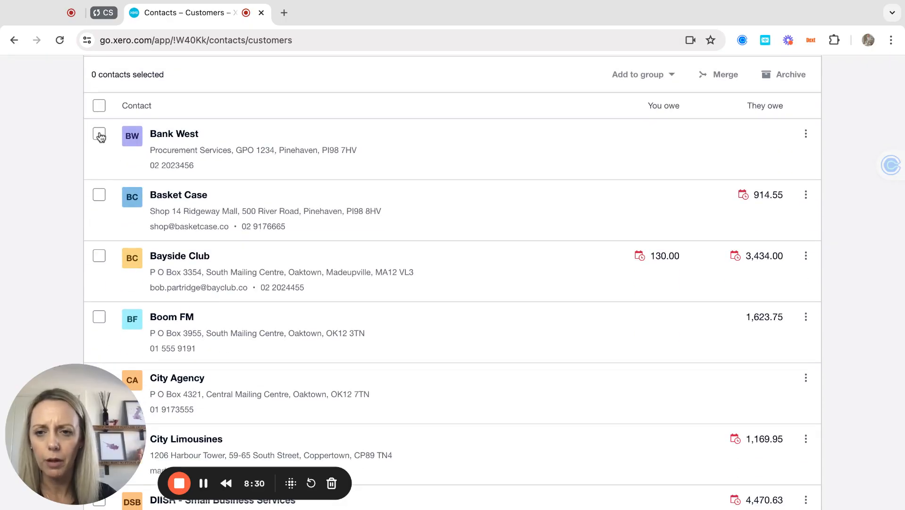
{"action": "left_click", "coordinate": [99, 196]}
{"action": "left_click", "coordinate": [99, 256]}
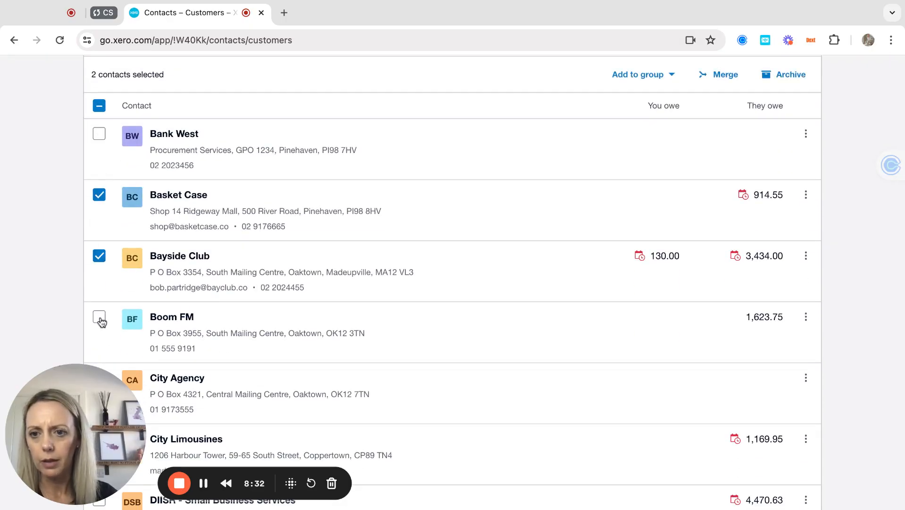
{"action": "left_click", "coordinate": [99, 317]}
{"action": "scroll", "coordinate": [591, 273], "scroll_direction": "up", "scroll_amount": 4}
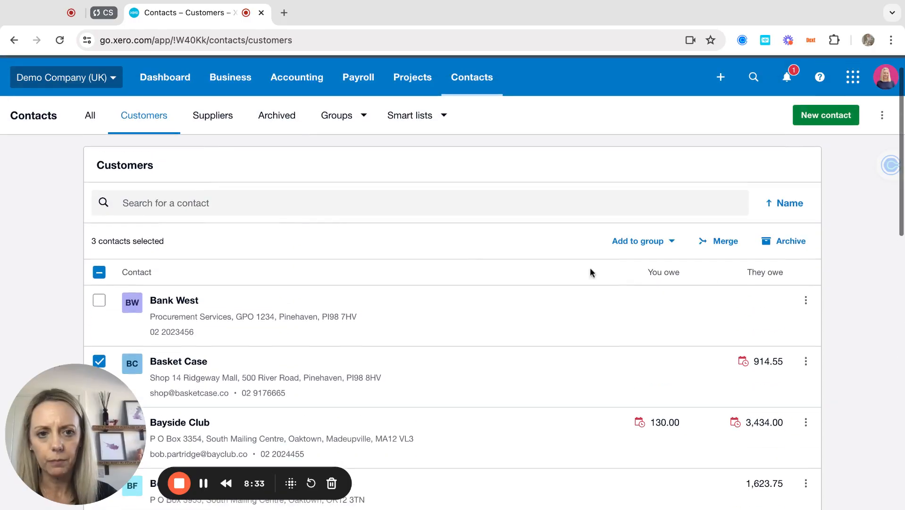
{"action": "left_click", "coordinate": [663, 240]}
{"action": "left_click", "coordinate": [626, 311]}
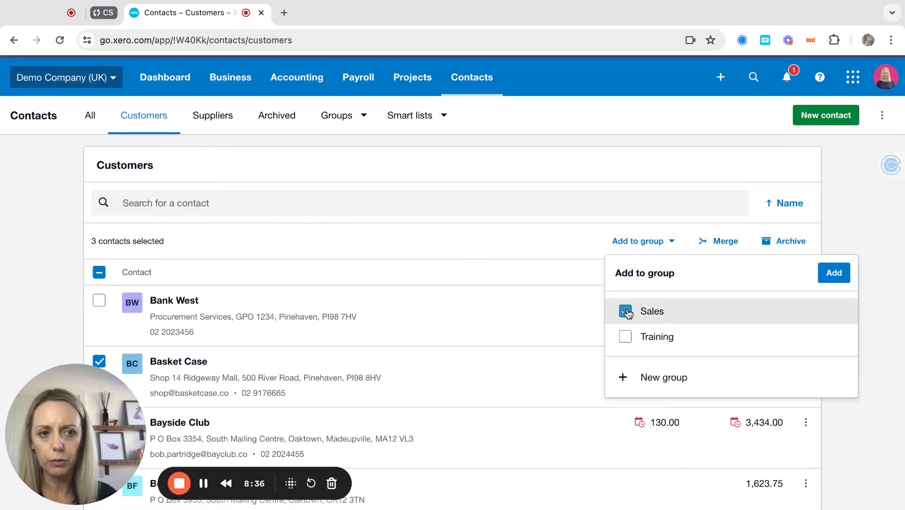
{"action": "left_click", "coordinate": [832, 277]}
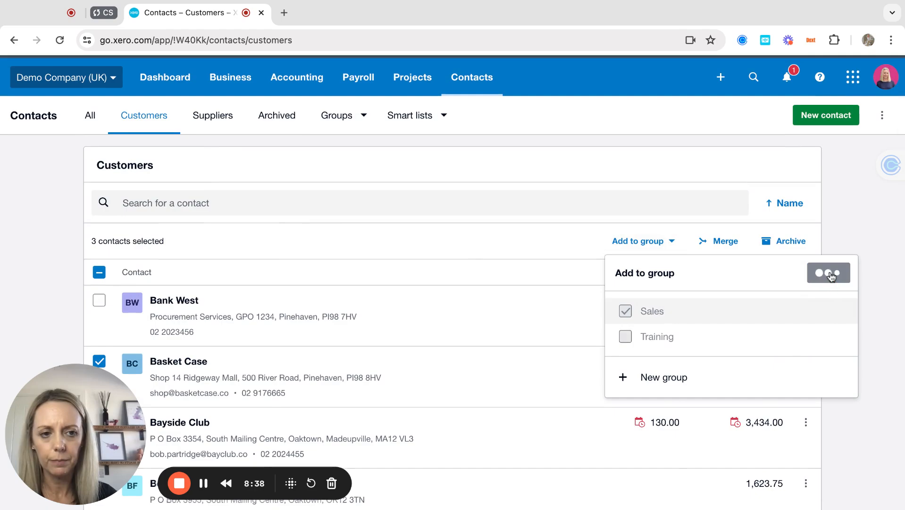
Step: Open the Sales group to confirm its three new members and balances
{"action": "left_click", "coordinate": [332, 118]}
{"action": "left_click", "coordinate": [333, 159]}
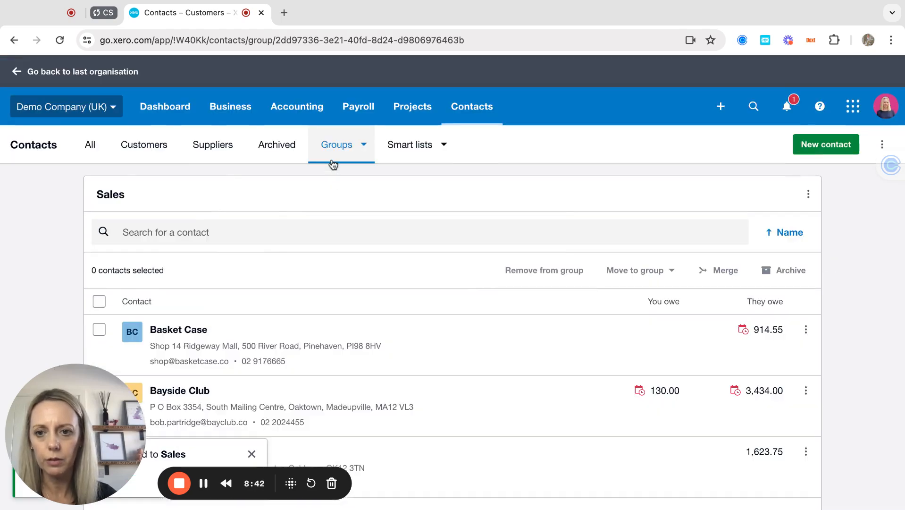
{"action": "scroll", "coordinate": [325, 332], "scroll_direction": "down", "scroll_amount": 1}
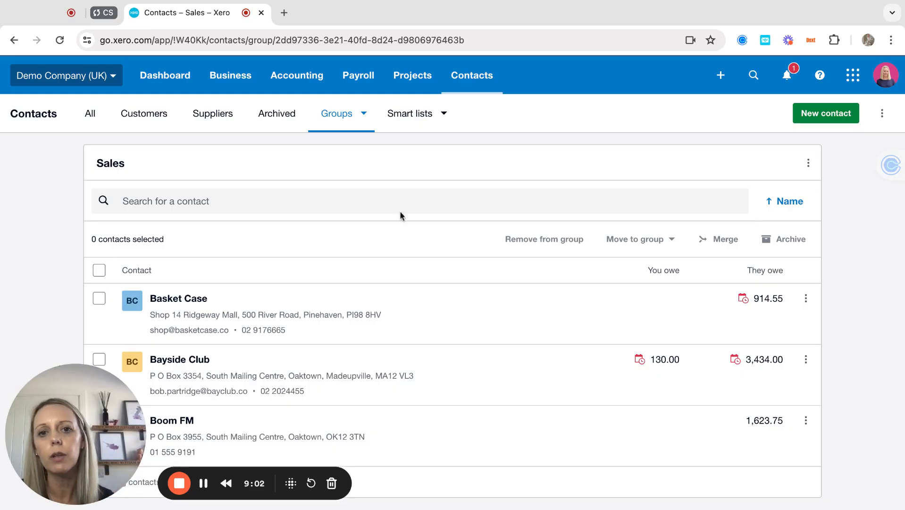
Step: Show the Outstanding > 30 days smart list with City Limousines, DIISR and Port & Philip Freight
{"action": "left_click", "coordinate": [414, 114]}
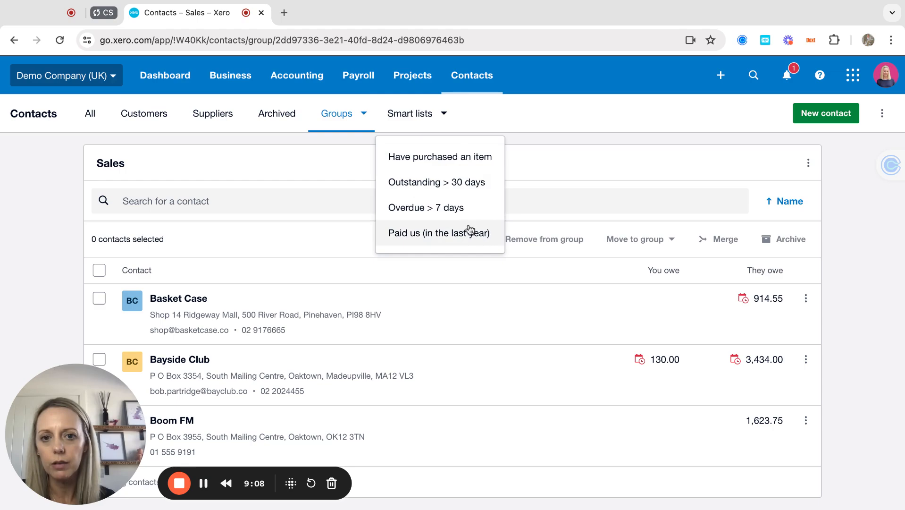
{"action": "left_click", "coordinate": [450, 187]}
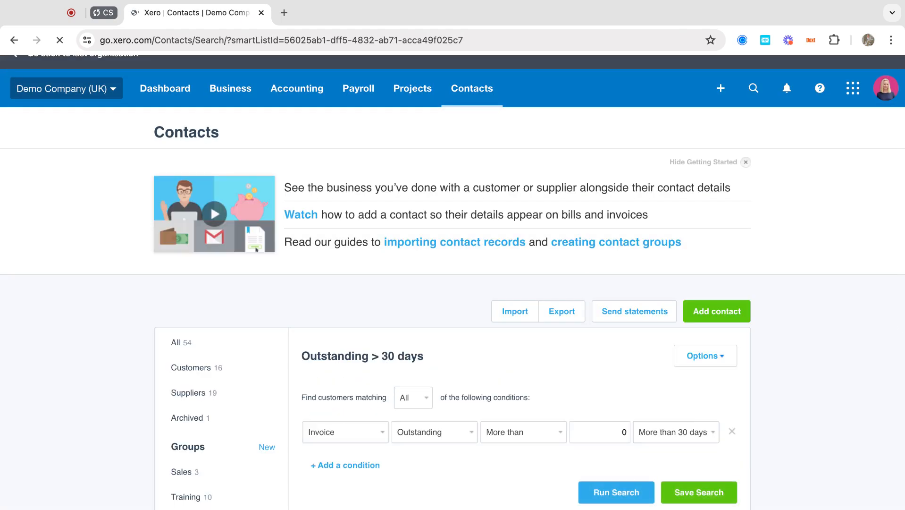
{"action": "left_click", "coordinate": [746, 163]}
{"action": "scroll", "coordinate": [527, 332], "scroll_direction": "down", "scroll_amount": 5}
{"action": "scroll", "coordinate": [527, 331], "scroll_direction": "down", "scroll_amount": 1}
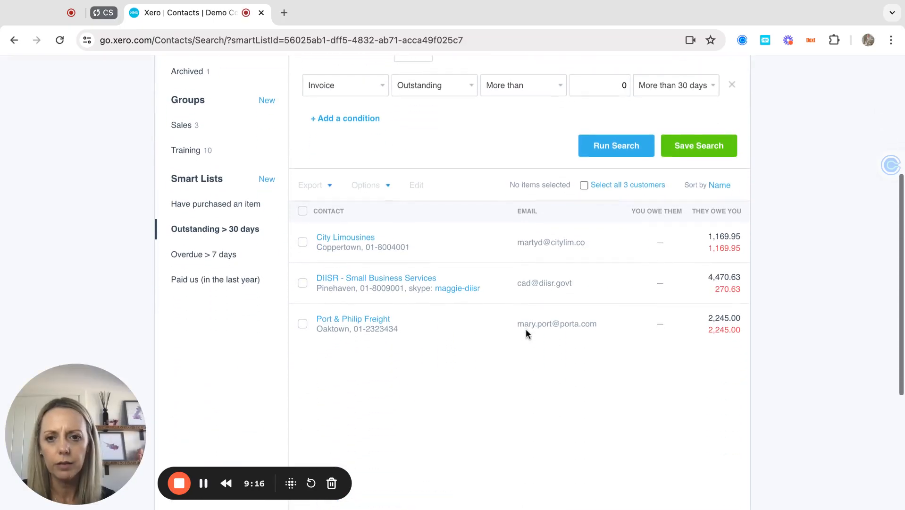
{"action": "scroll", "coordinate": [527, 331], "scroll_direction": "up", "scroll_amount": 2}
{"action": "scroll", "coordinate": [526, 330], "scroll_direction": "up", "scroll_amount": 3}
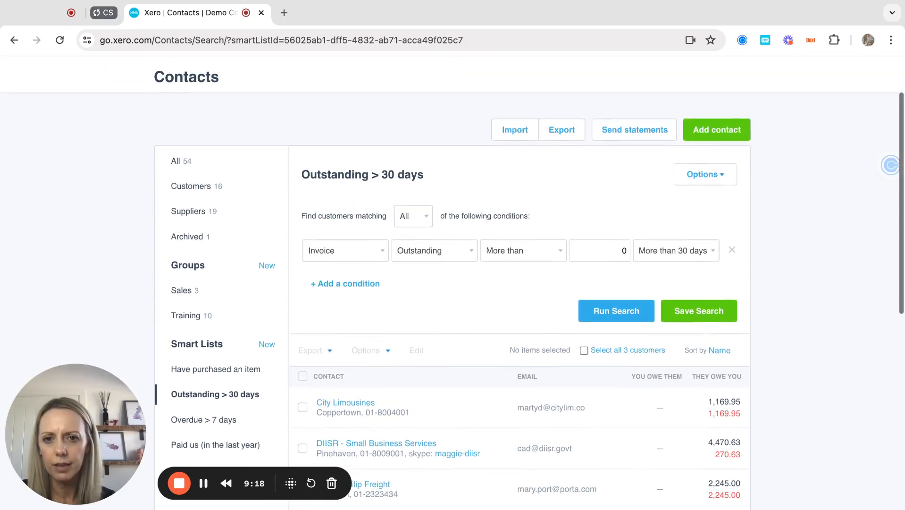
{"action": "scroll", "coordinate": [526, 331], "scroll_direction": "down", "scroll_amount": 2}
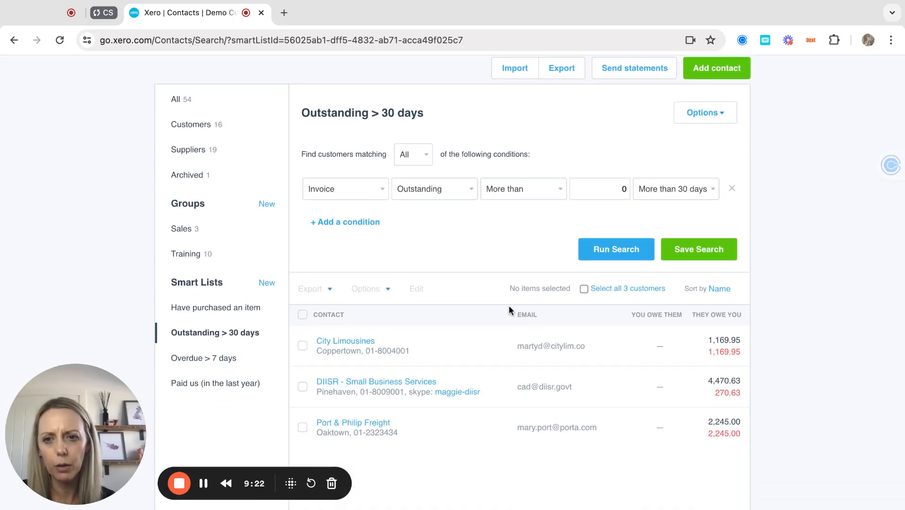
{"action": "scroll", "coordinate": [317, 227], "scroll_direction": "up", "scroll_amount": 3}
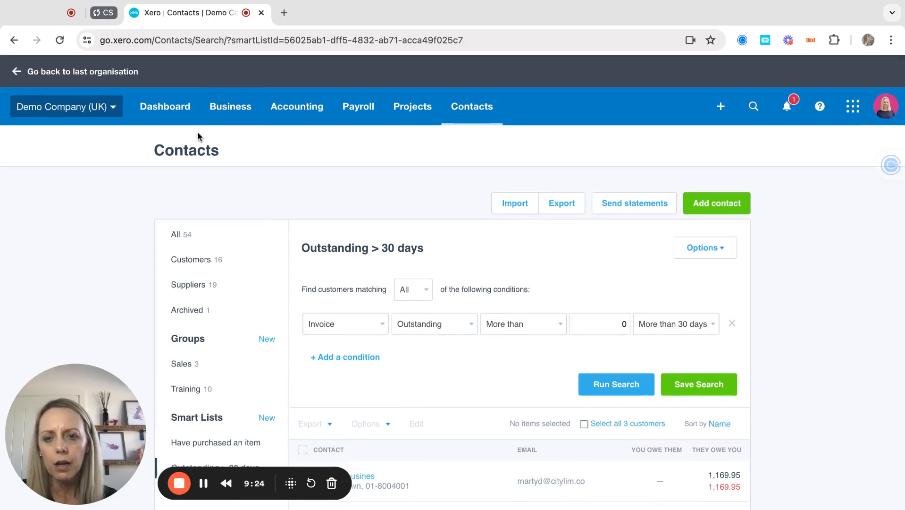
Step: Switch to All contacts and open the Import contacts page
{"action": "left_click", "coordinate": [177, 236]}
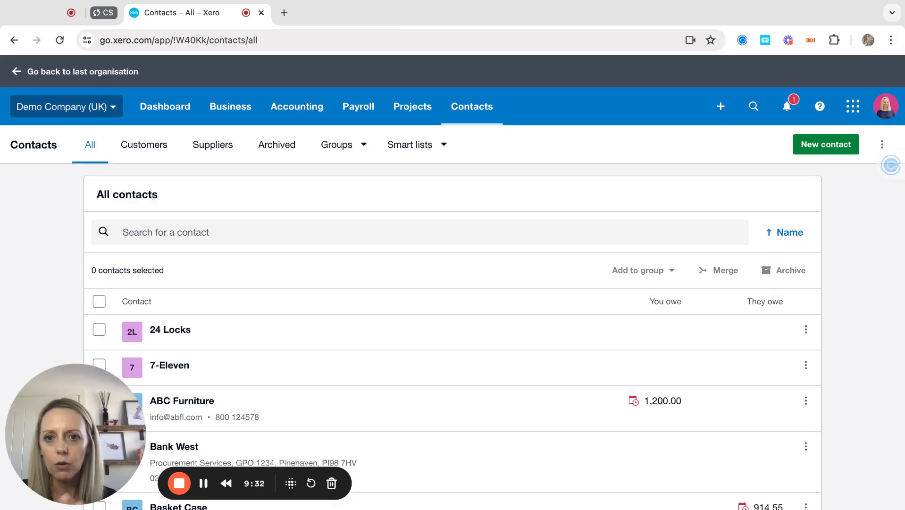
{"action": "left_click", "coordinate": [883, 145]}
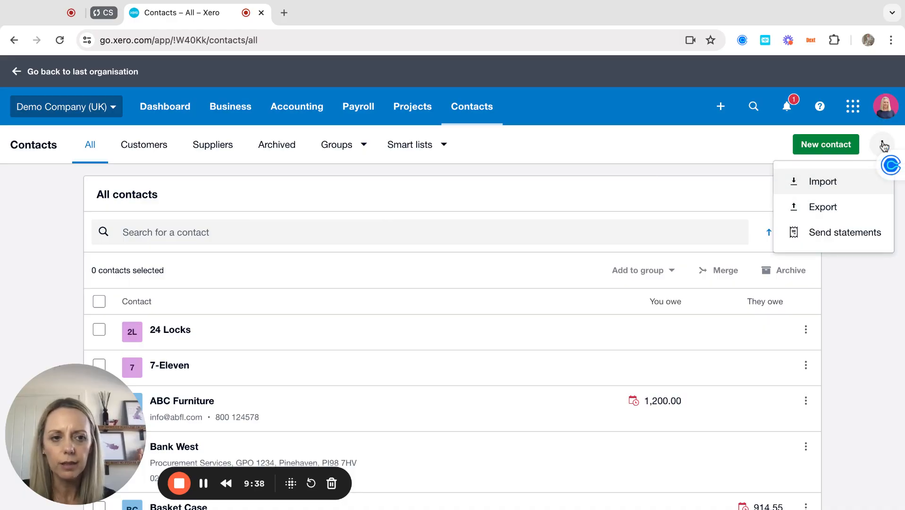
{"action": "left_click", "coordinate": [816, 187]}
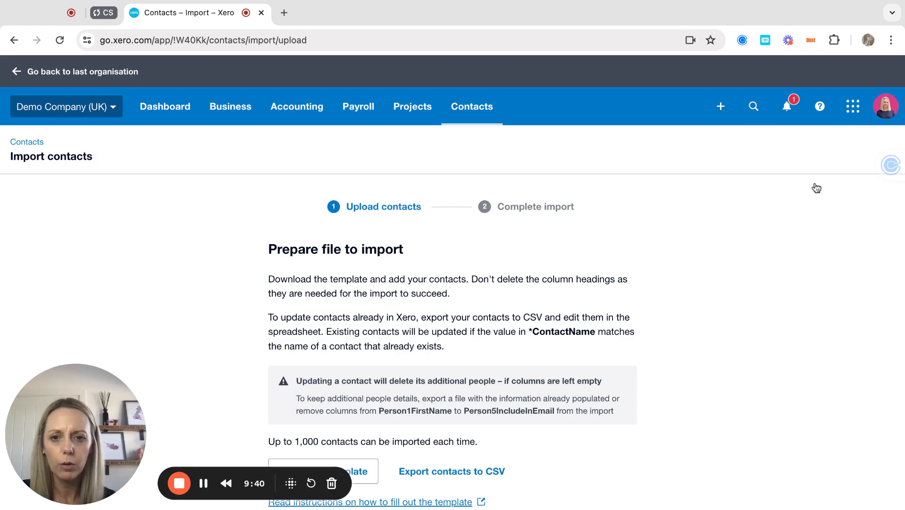
Step: Review the Import contacts page, then return to the Contacts list via the breadcrumb
{"action": "scroll", "coordinate": [465, 309], "scroll_direction": "down", "scroll_amount": 5}
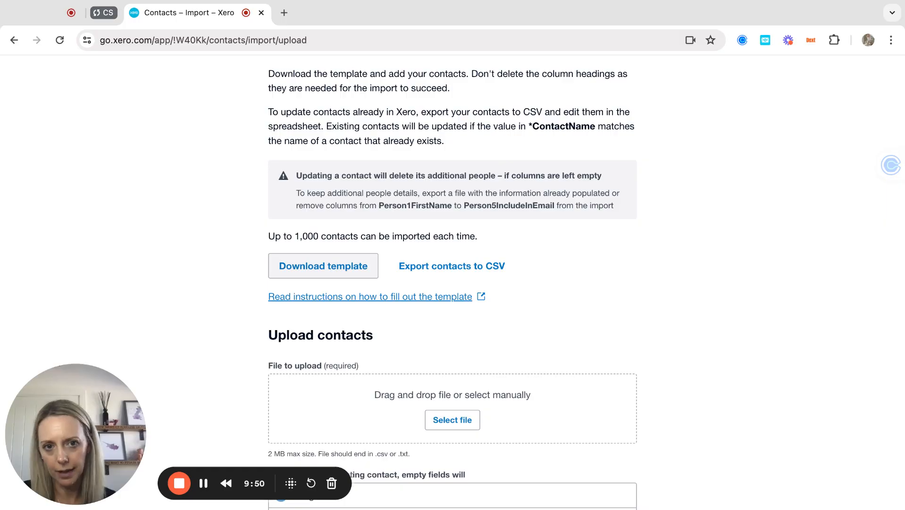
{"action": "scroll", "coordinate": [224, 199], "scroll_direction": "up", "scroll_amount": 5}
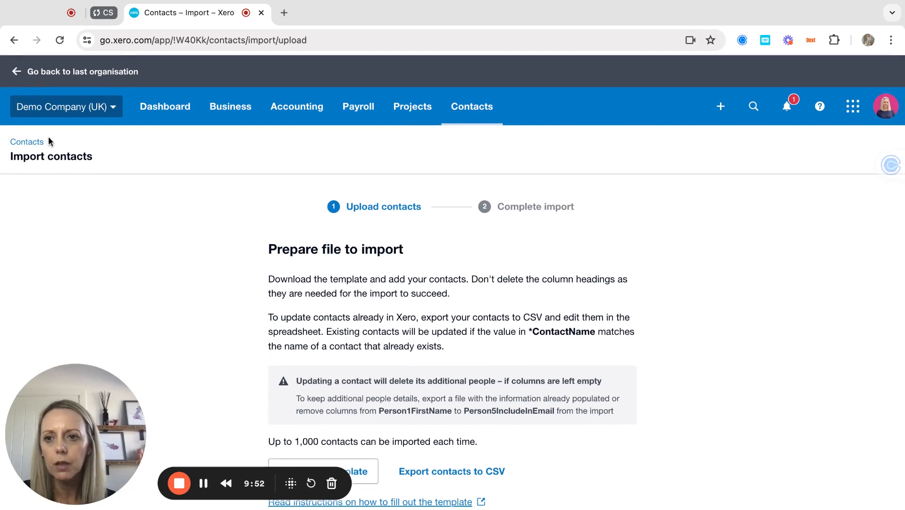
{"action": "left_click", "coordinate": [28, 143]}
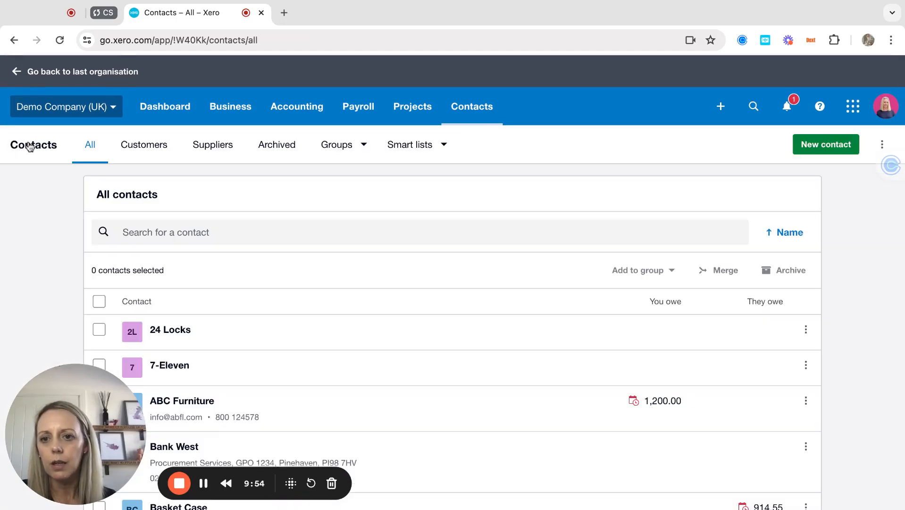